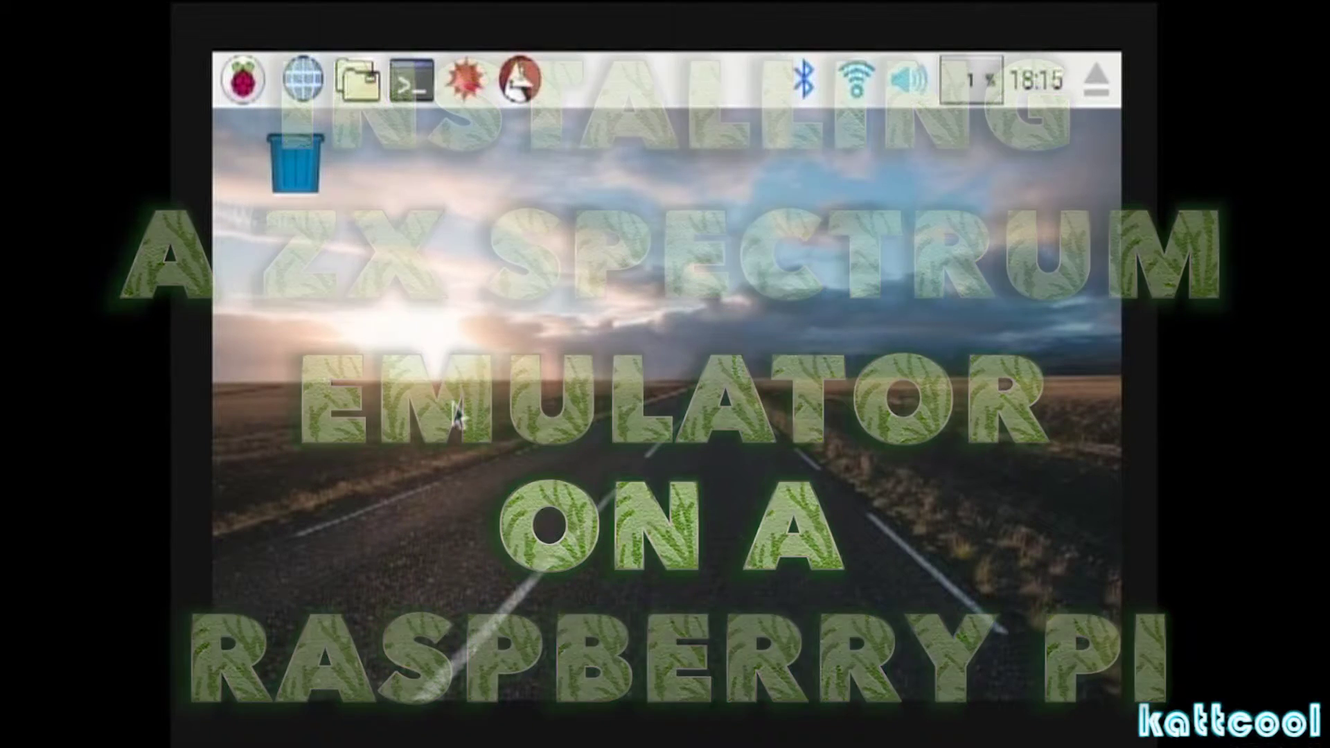
Open a terminal and run 'sudo apt-get install fuse-emulator-common'.
click(392, 84)
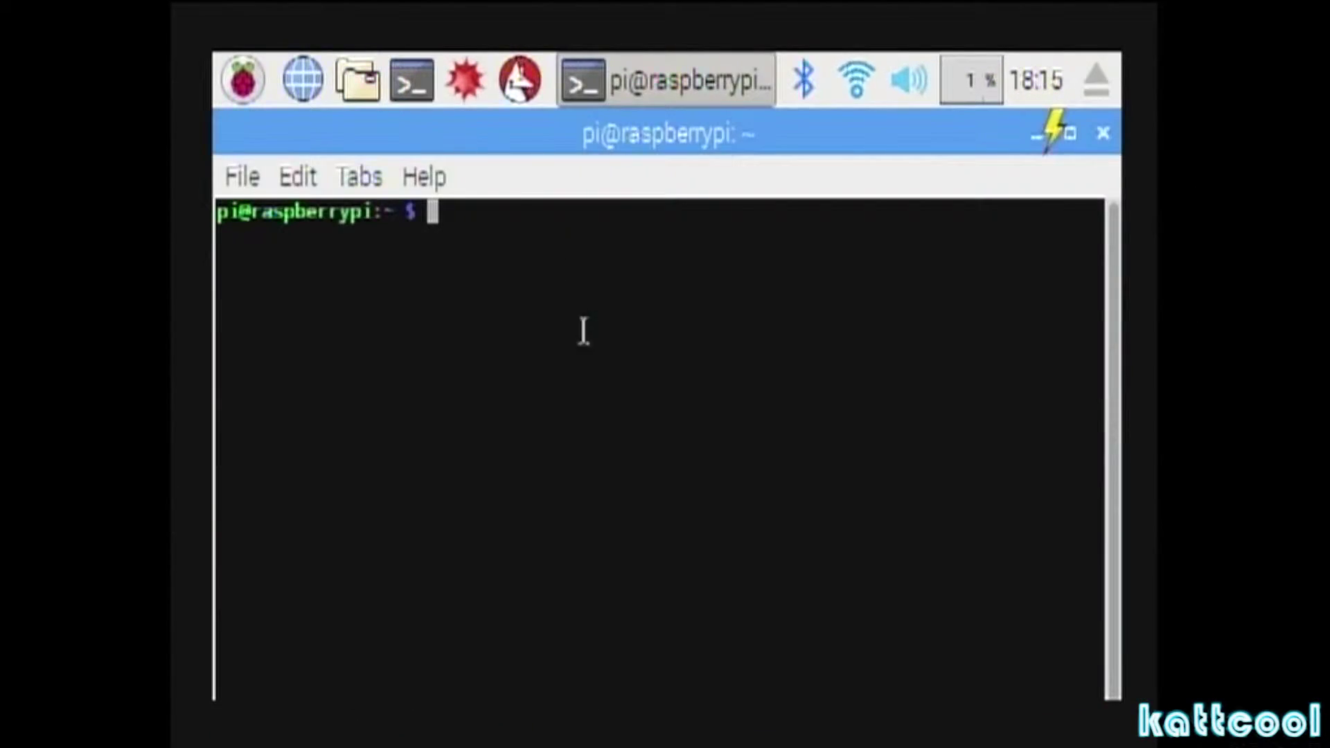
triple_click(582, 328)
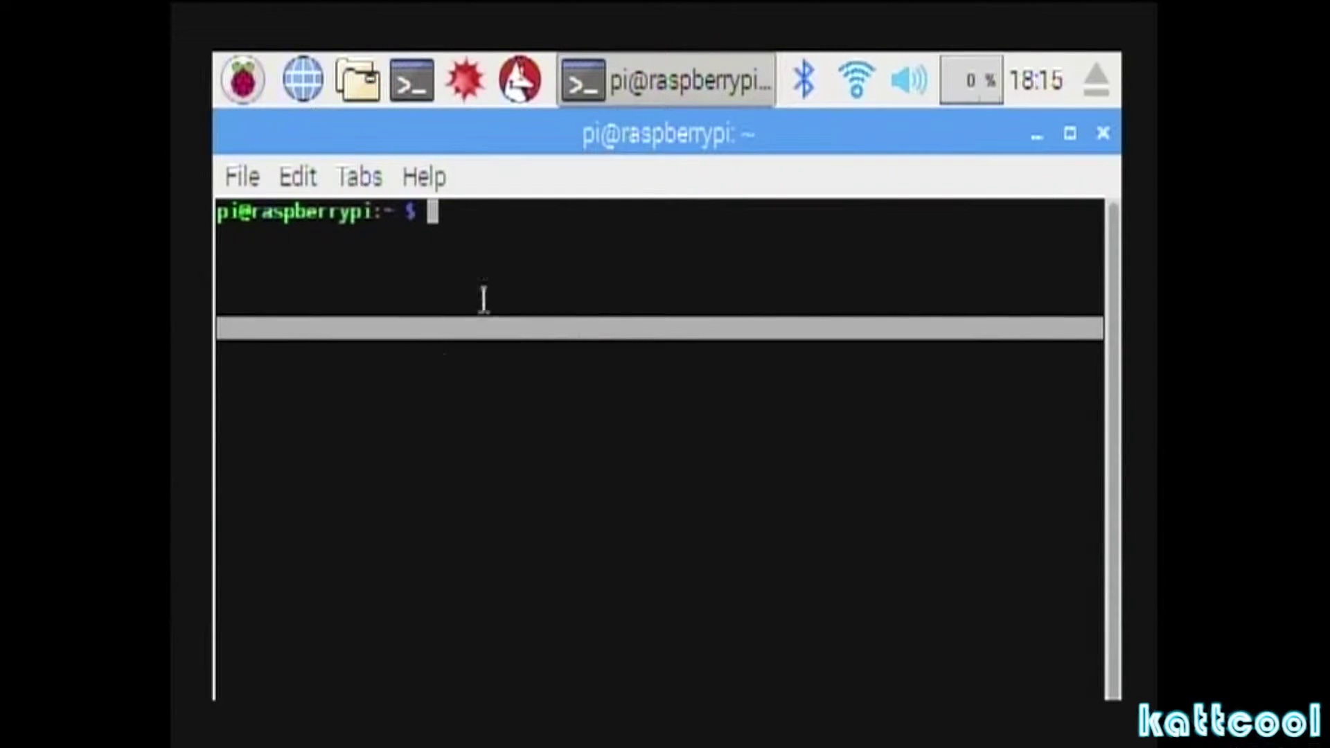
click(487, 216)
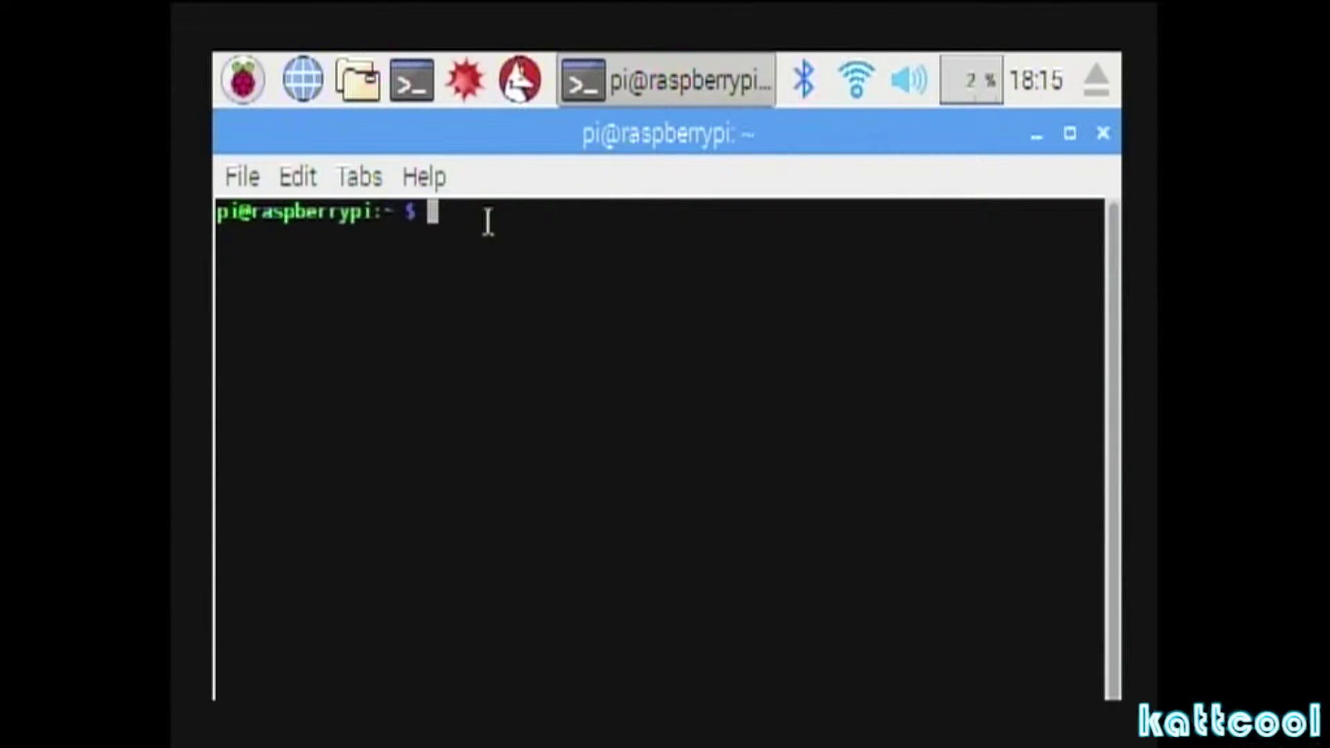
text(sud)
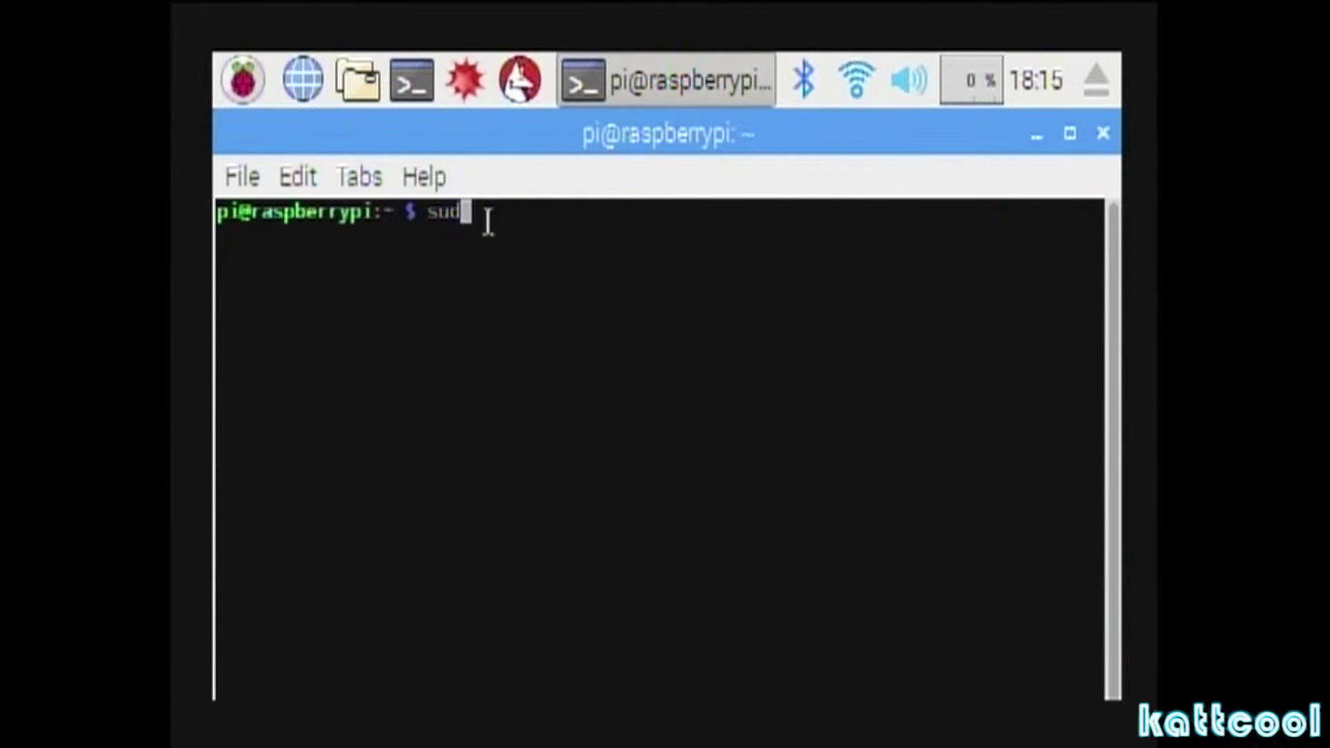
text(o apt-get)
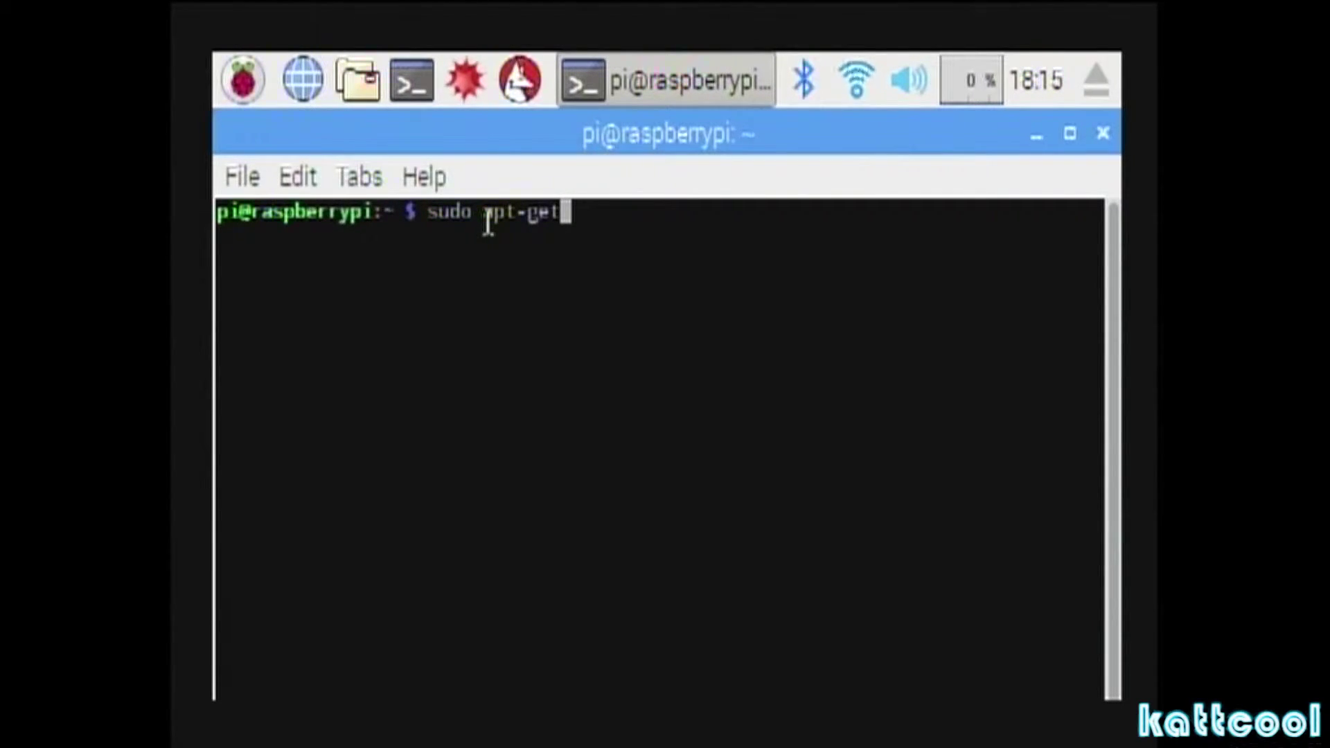
text( install)
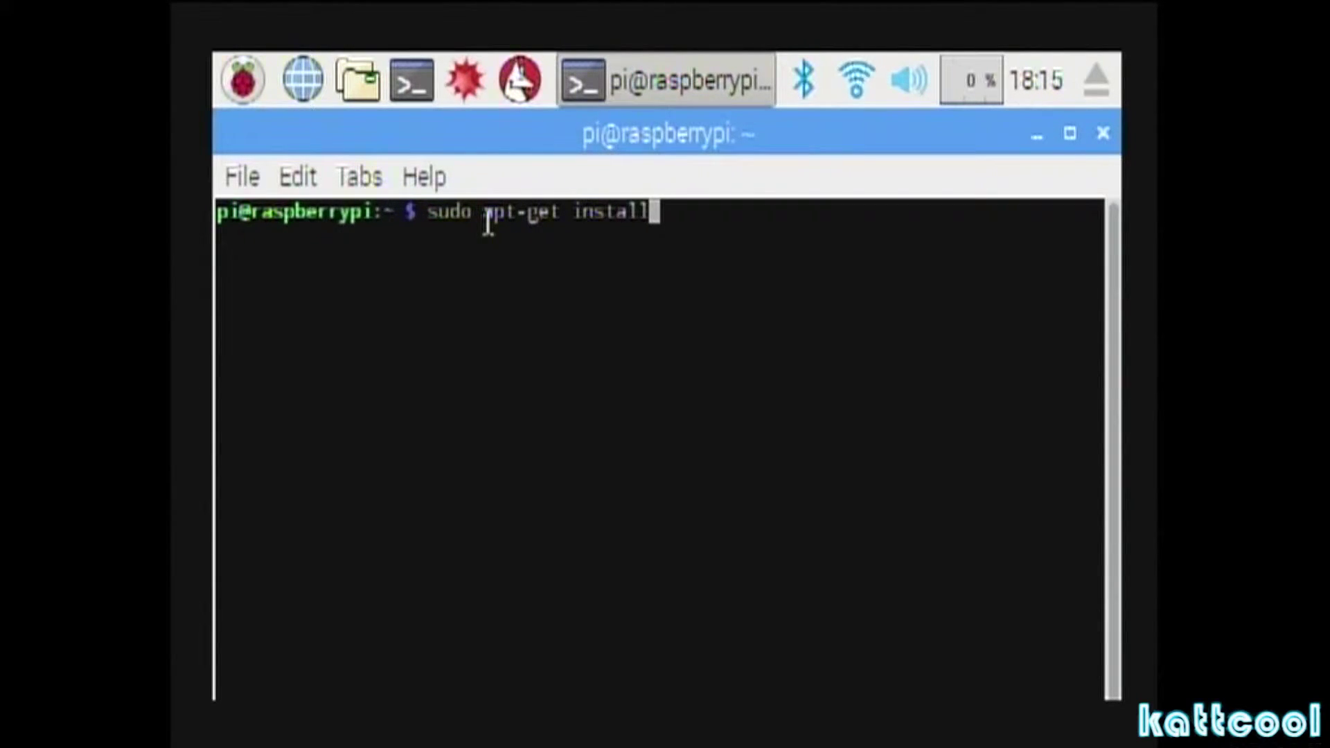
text( fuse-emul)
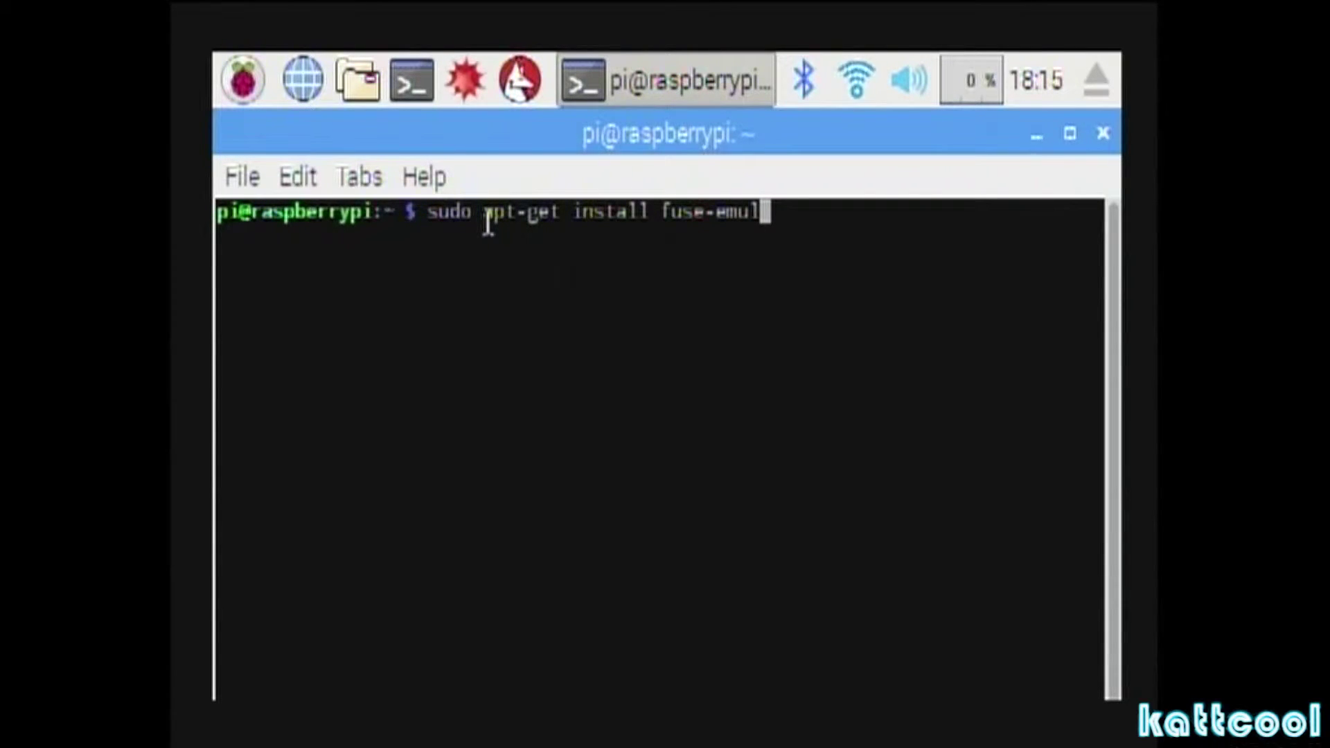
text(ator)
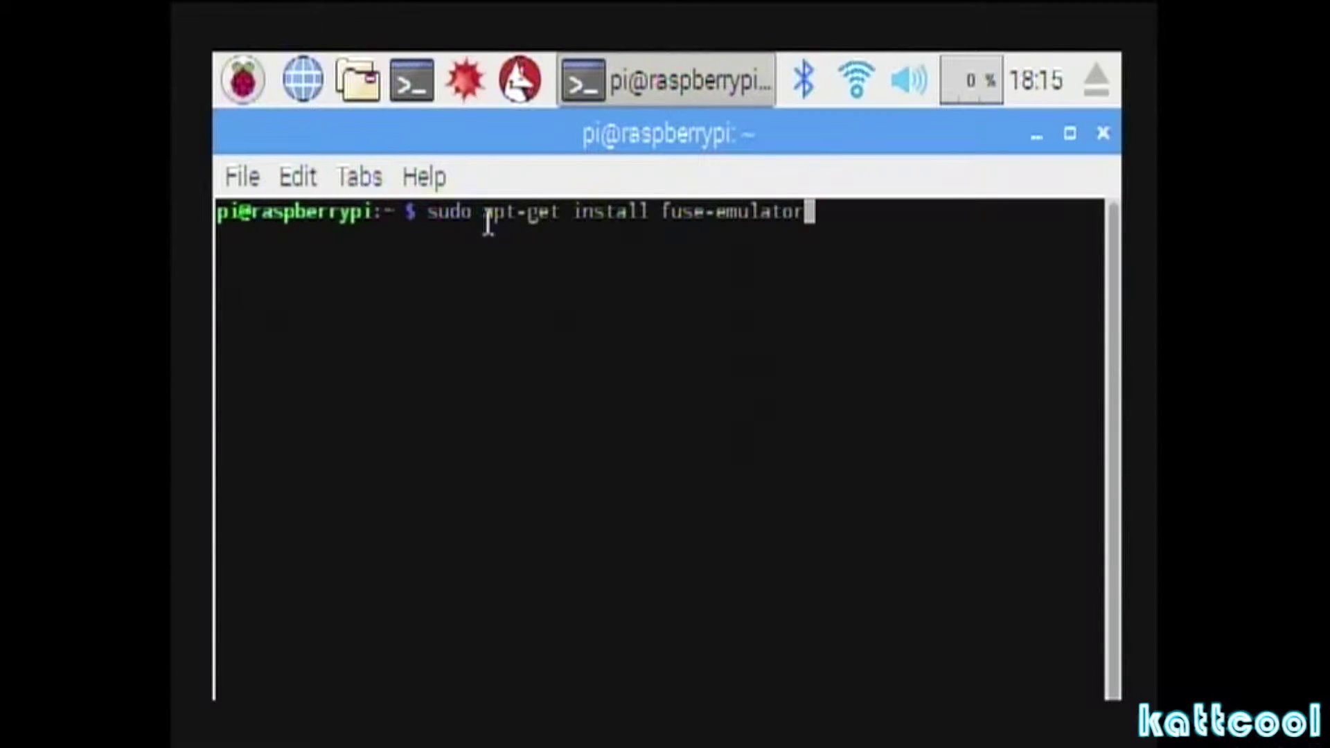
text(-common)
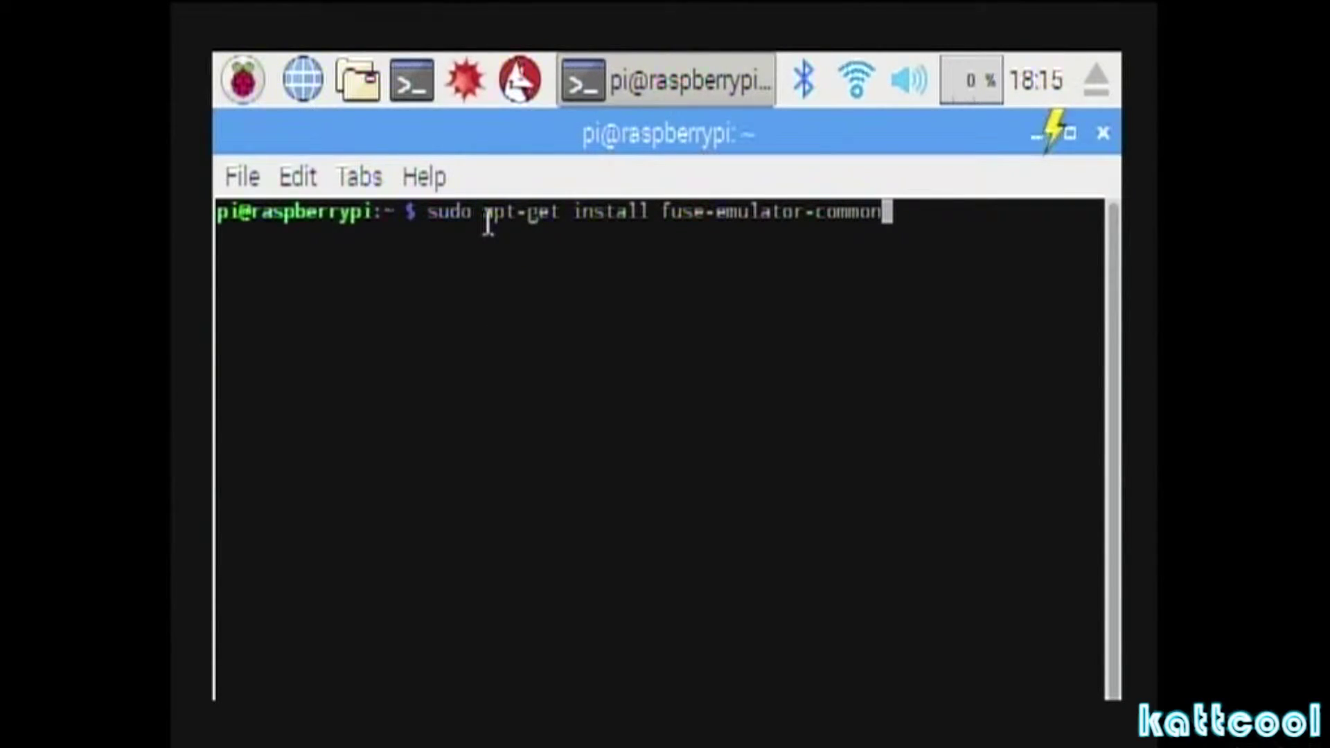
key(Return)
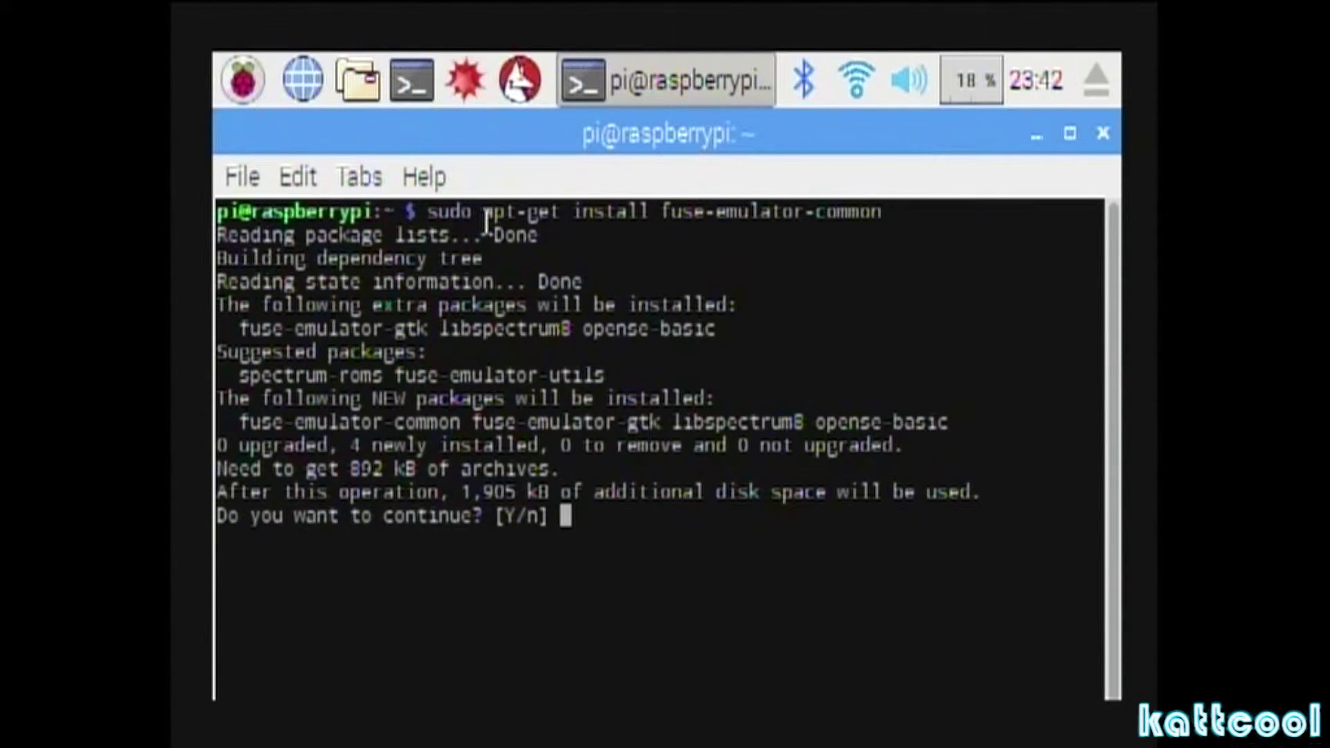
Confirm the package installation with 'y', then clear the terminal once it completes.
text(y)
key(Return)
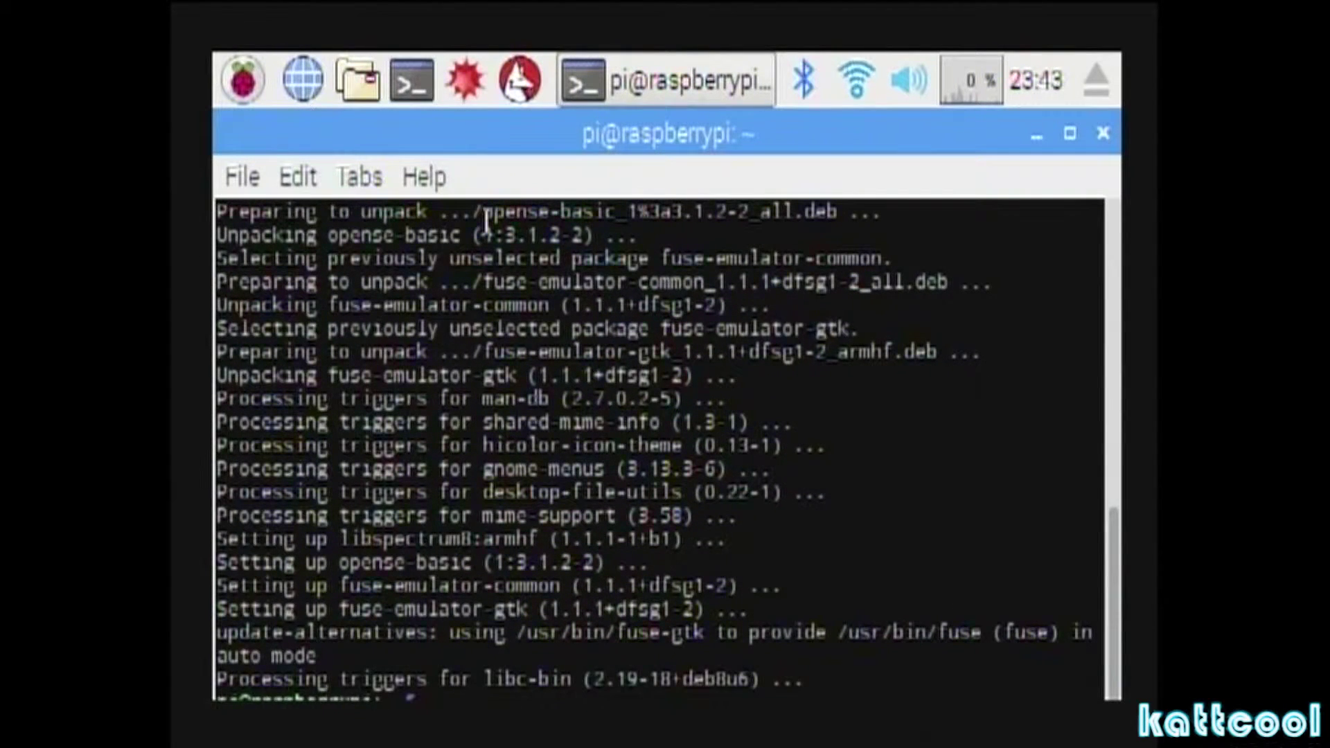
key(ctrl+l)
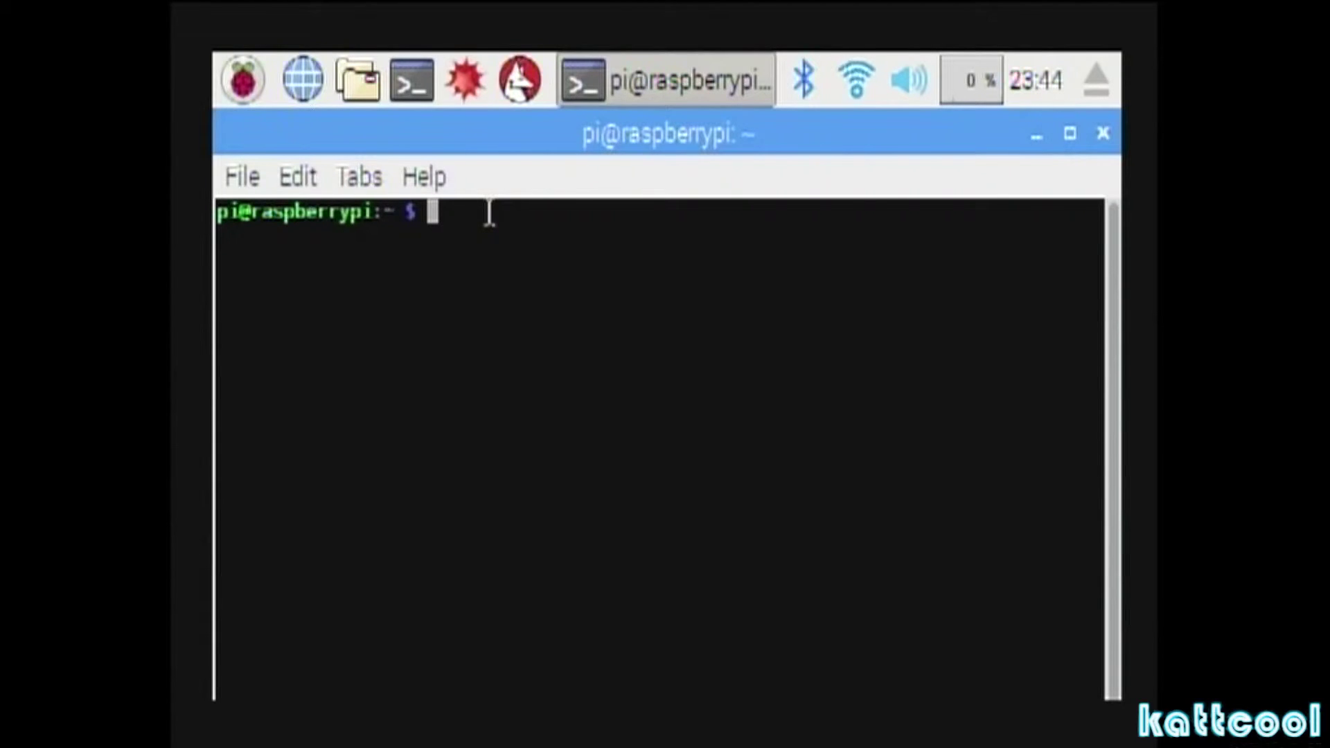
Run 'sudo apt-get install spectrum-roms fuse-emulator-utils', fixing typos in the command.
text(sudo)
text(apt-get)
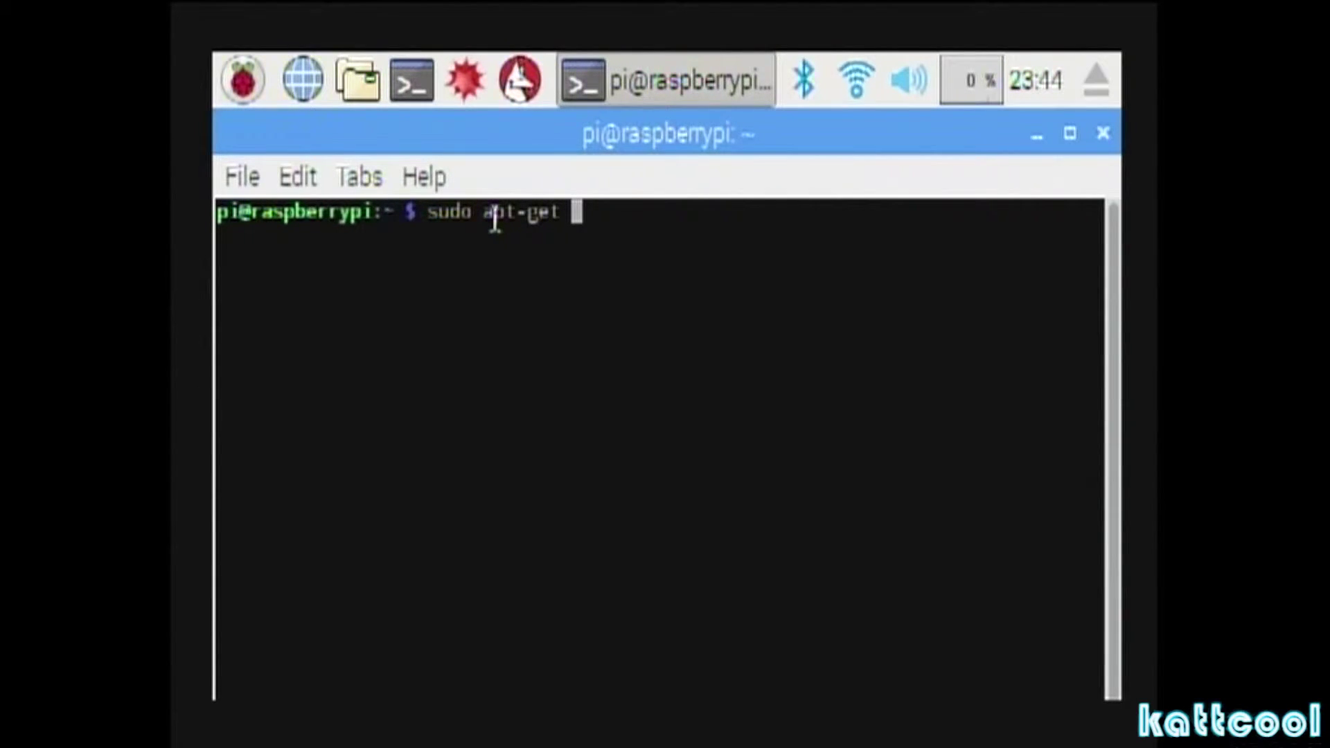
text( install )
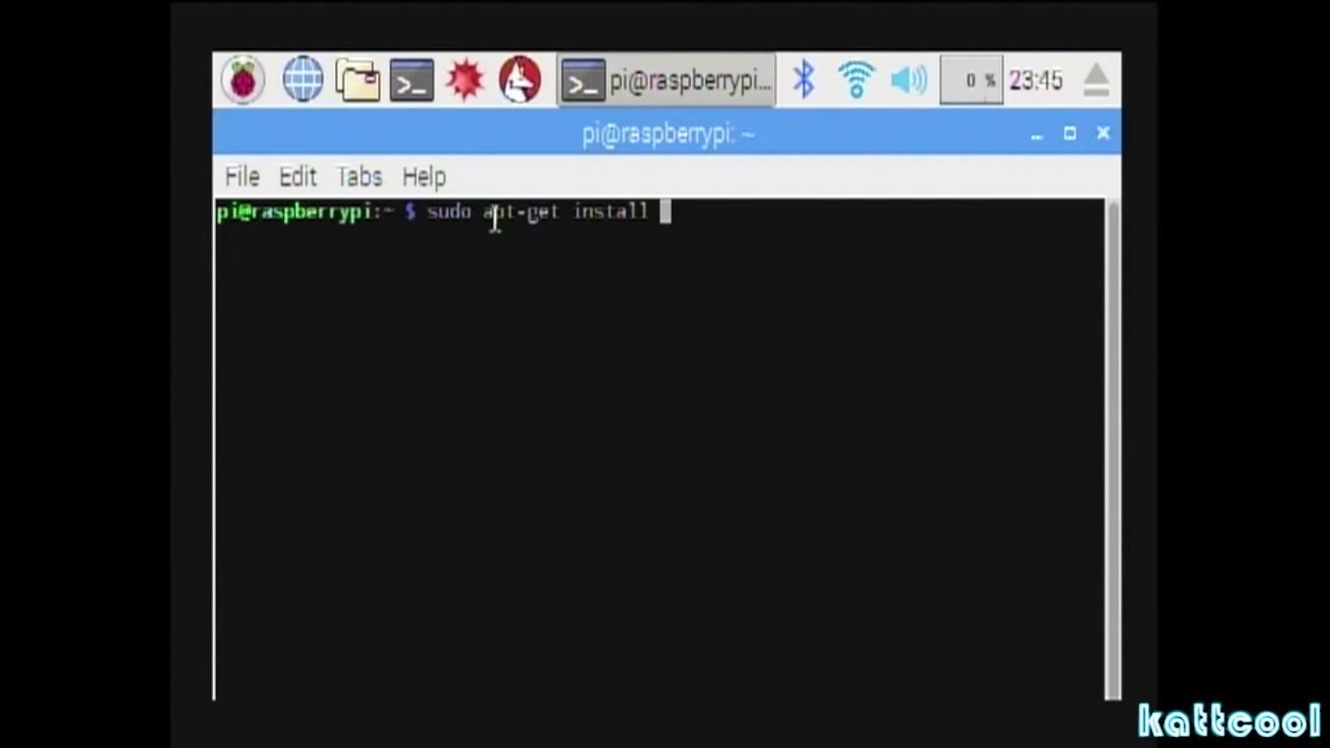
text(spec)
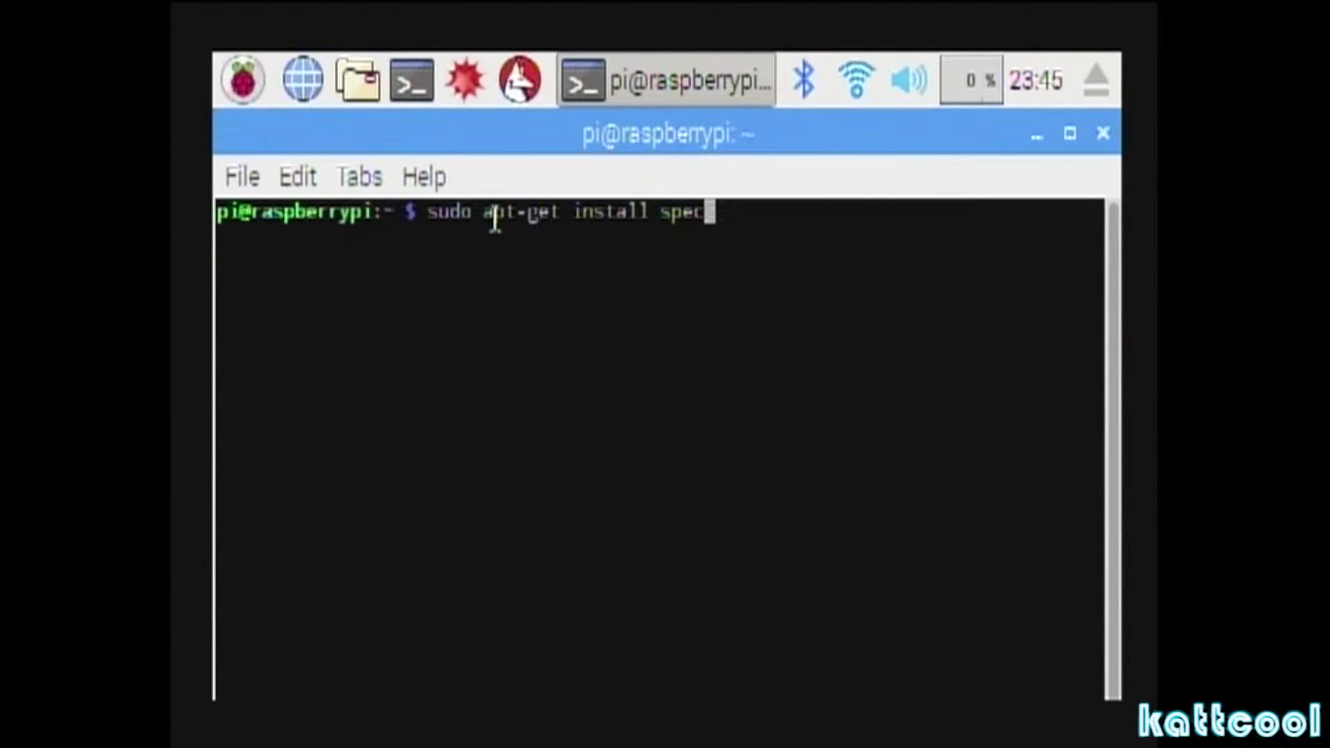
text(trum)
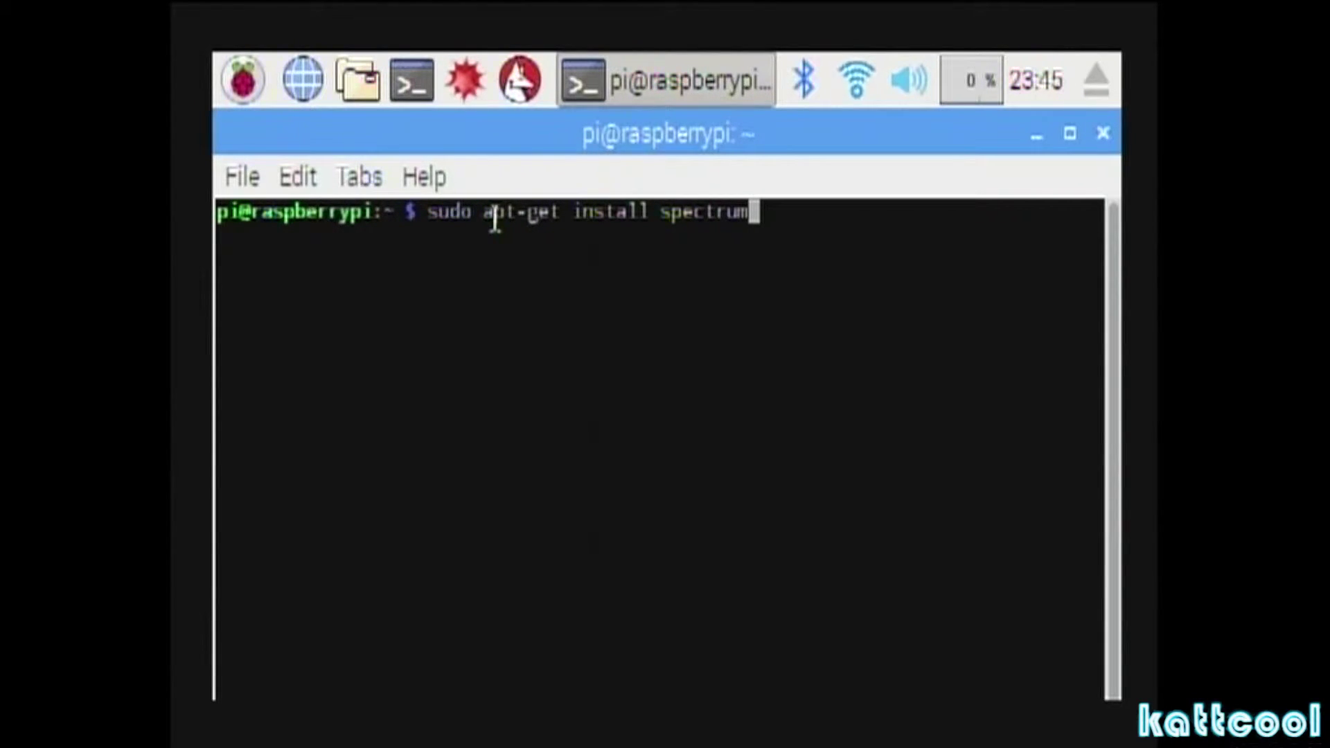
text(-rom)
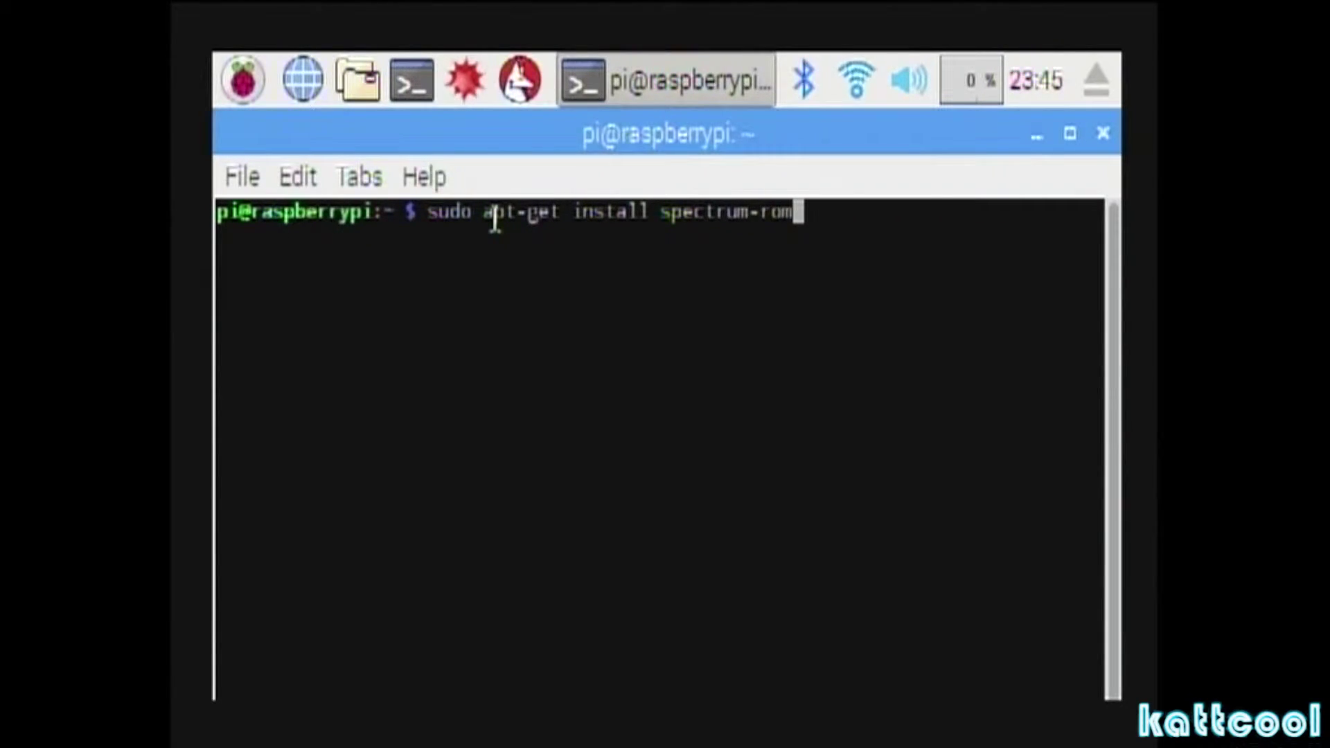
text(s-)
key(BackSpace)
text(fu)
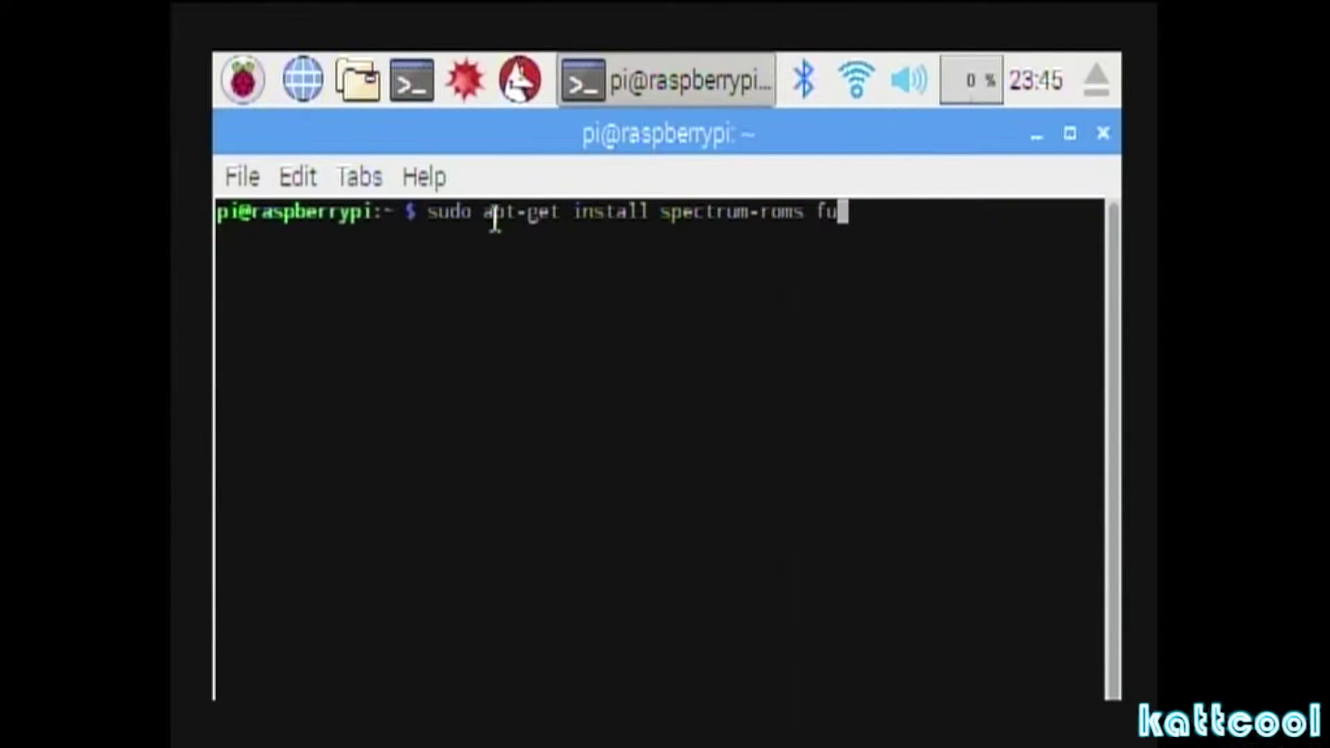
text(se emulator)
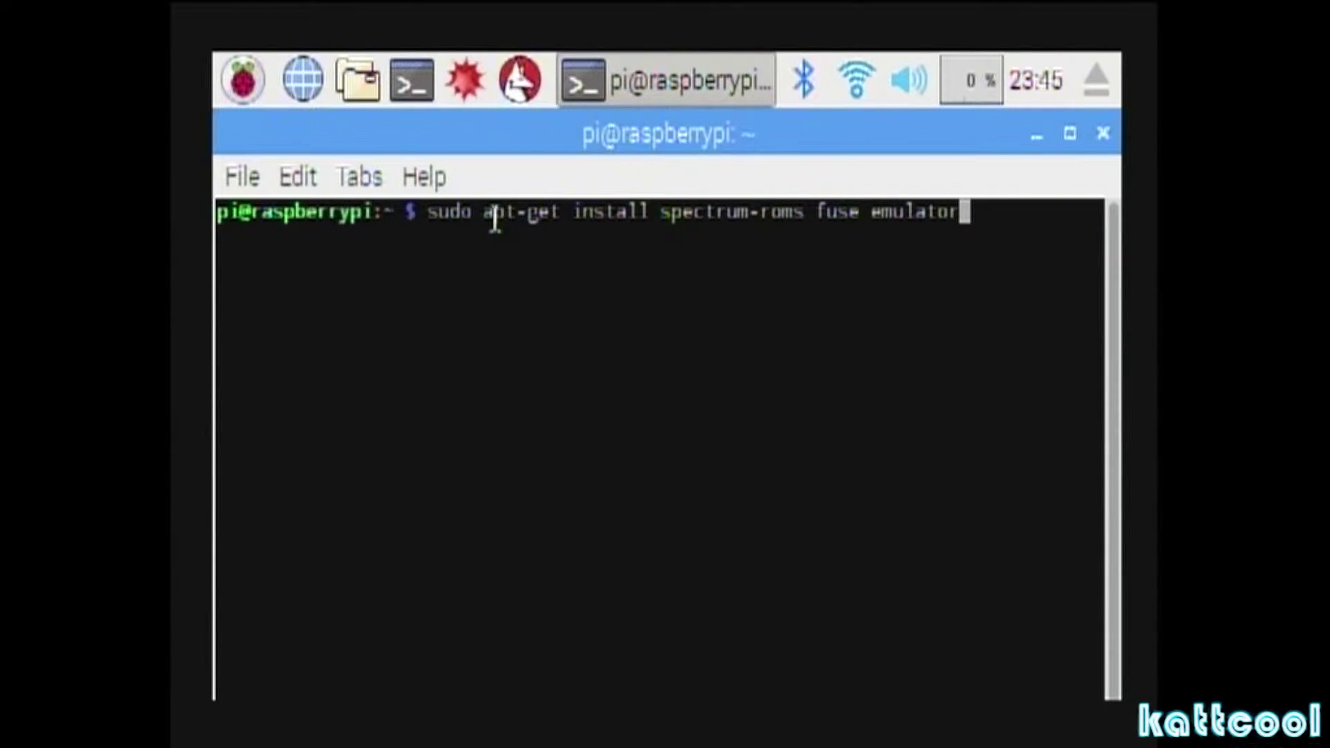
key(BackSpace)
key(BackSpace)
key(BackSpace)
key(BackSpace)
key(BackSpace)
key(BackSpace)
key(BackSpace)
key(BackSpace)
key(BackSpace)
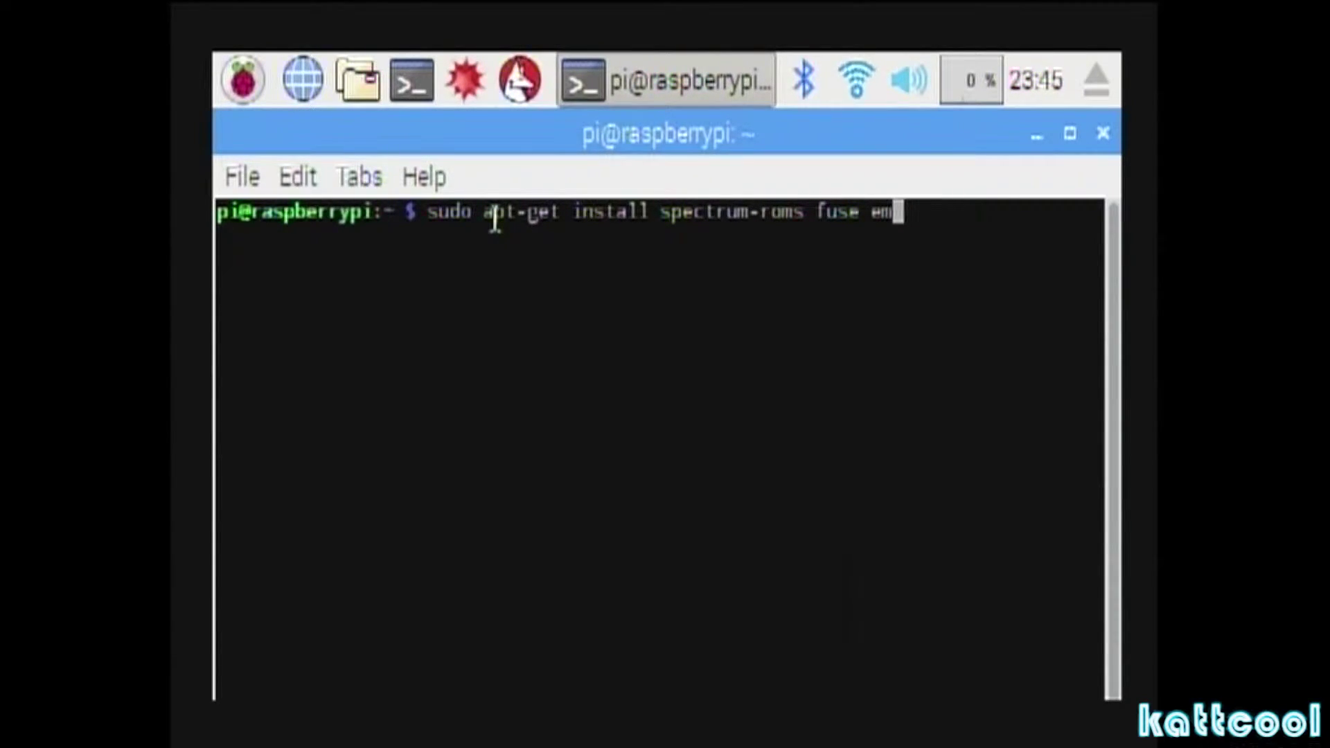
text(-)
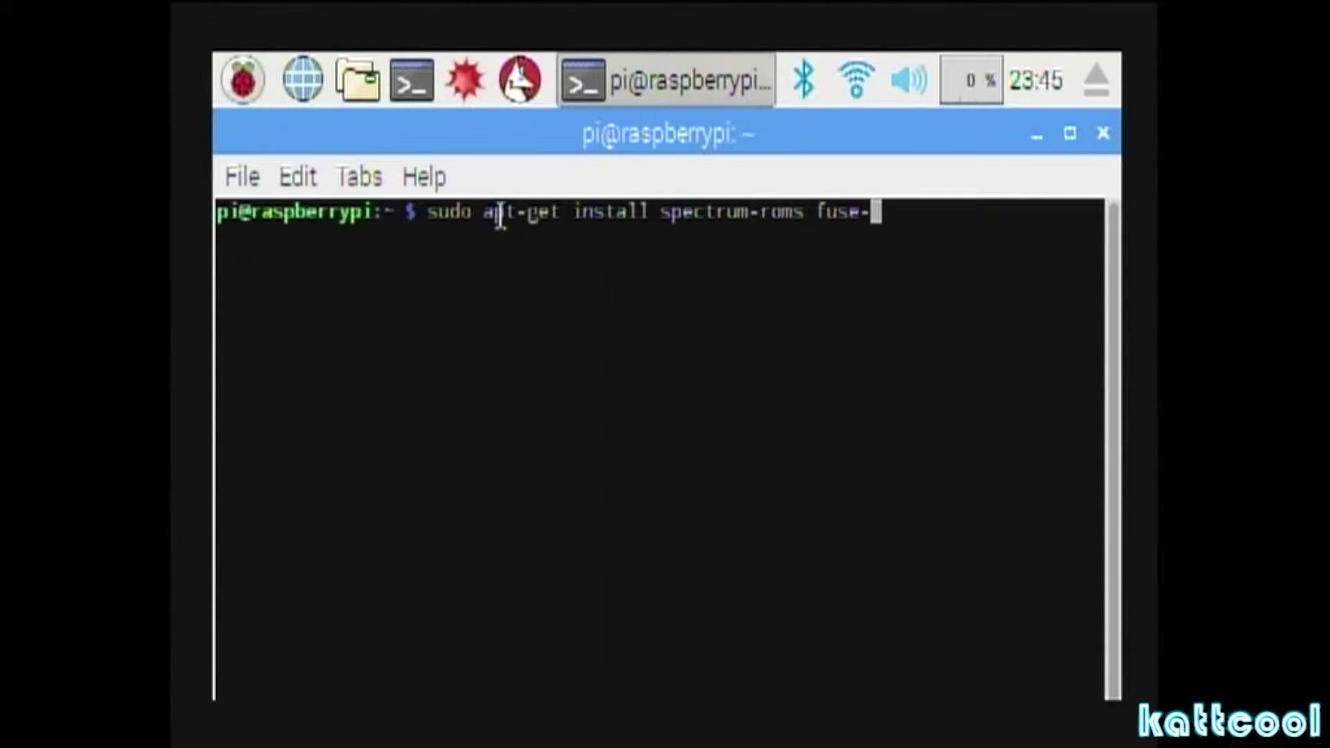
text(emulato)
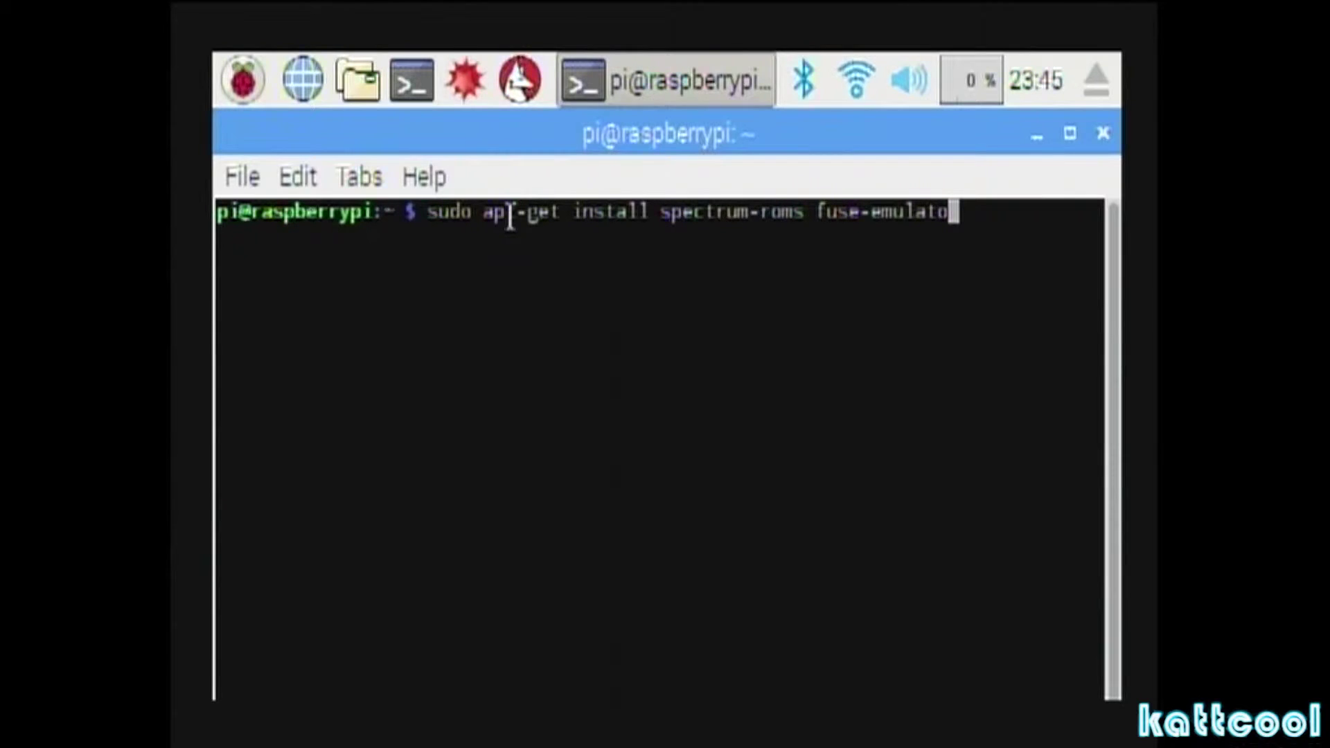
text(r)
text(-)
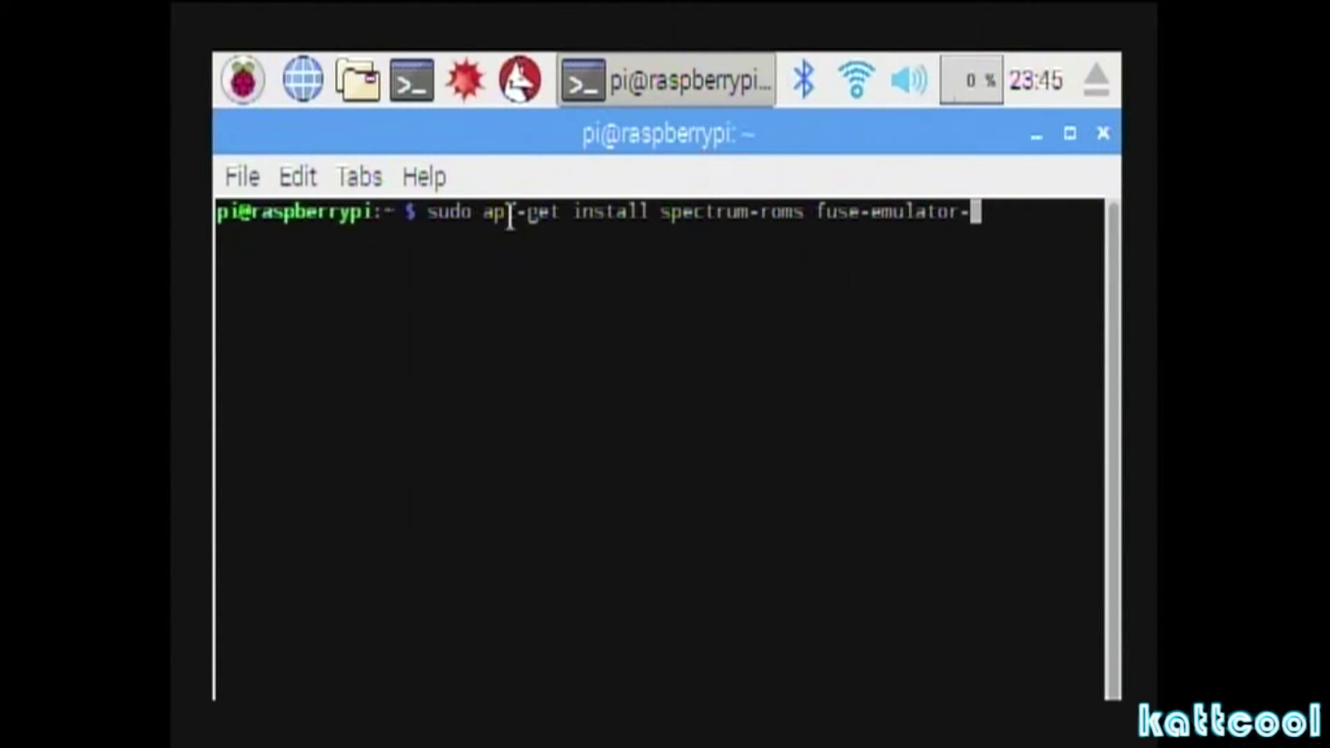
text(utils)
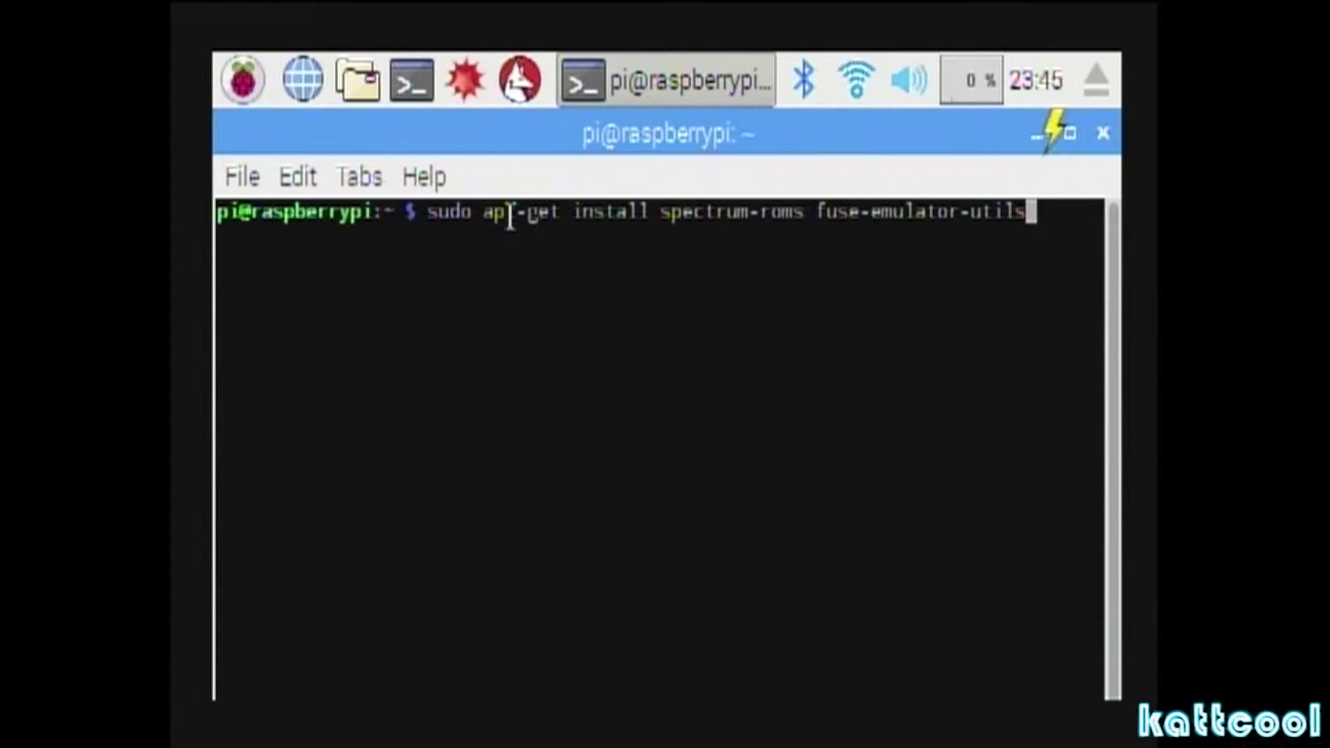
key(Return)
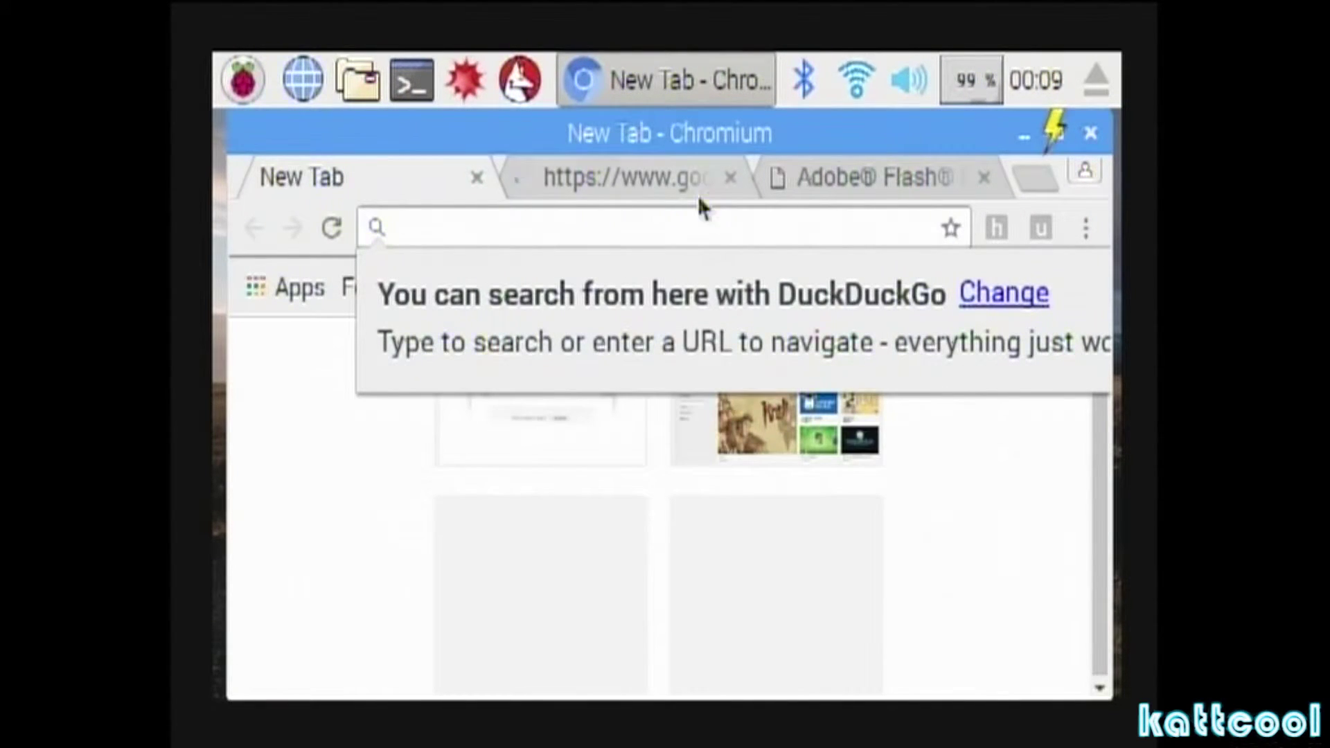
Close the Adobe Flash page and load google.co.uk in the blank tab.
click(984, 178)
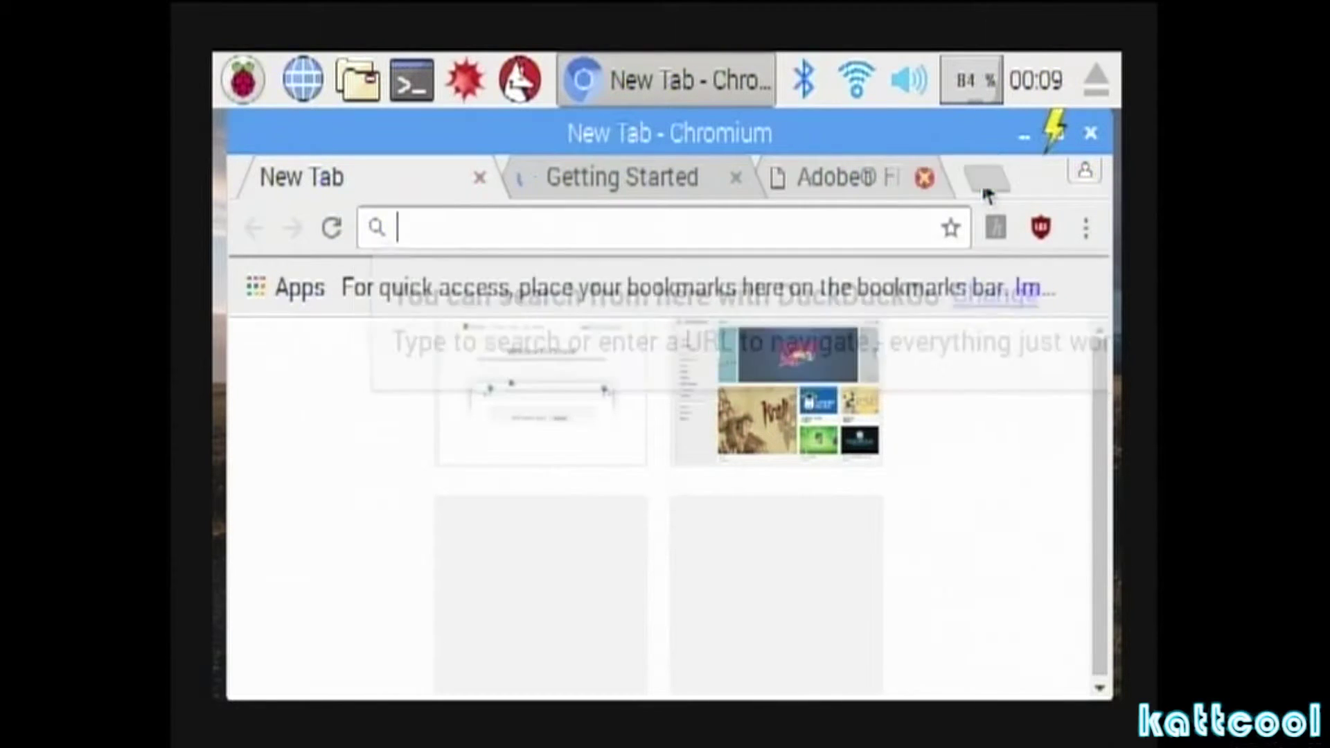
click(637, 173)
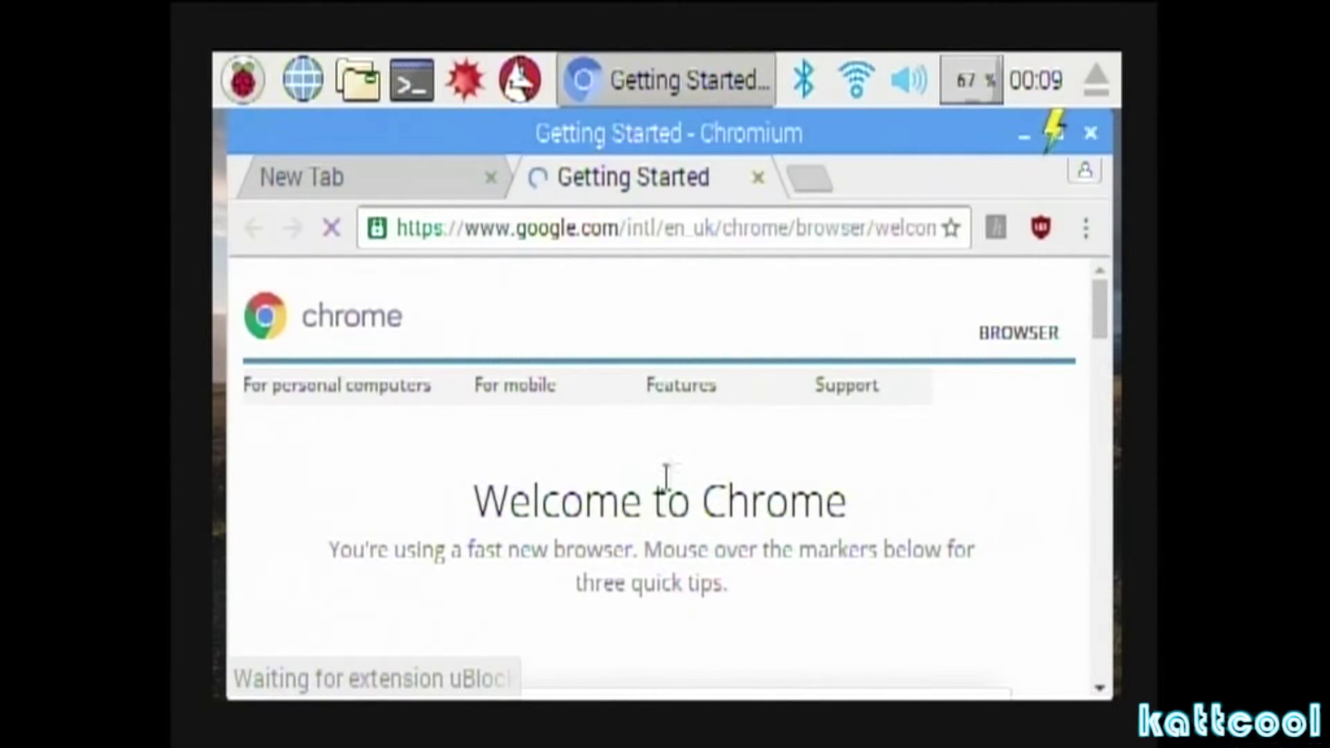
click(350, 196)
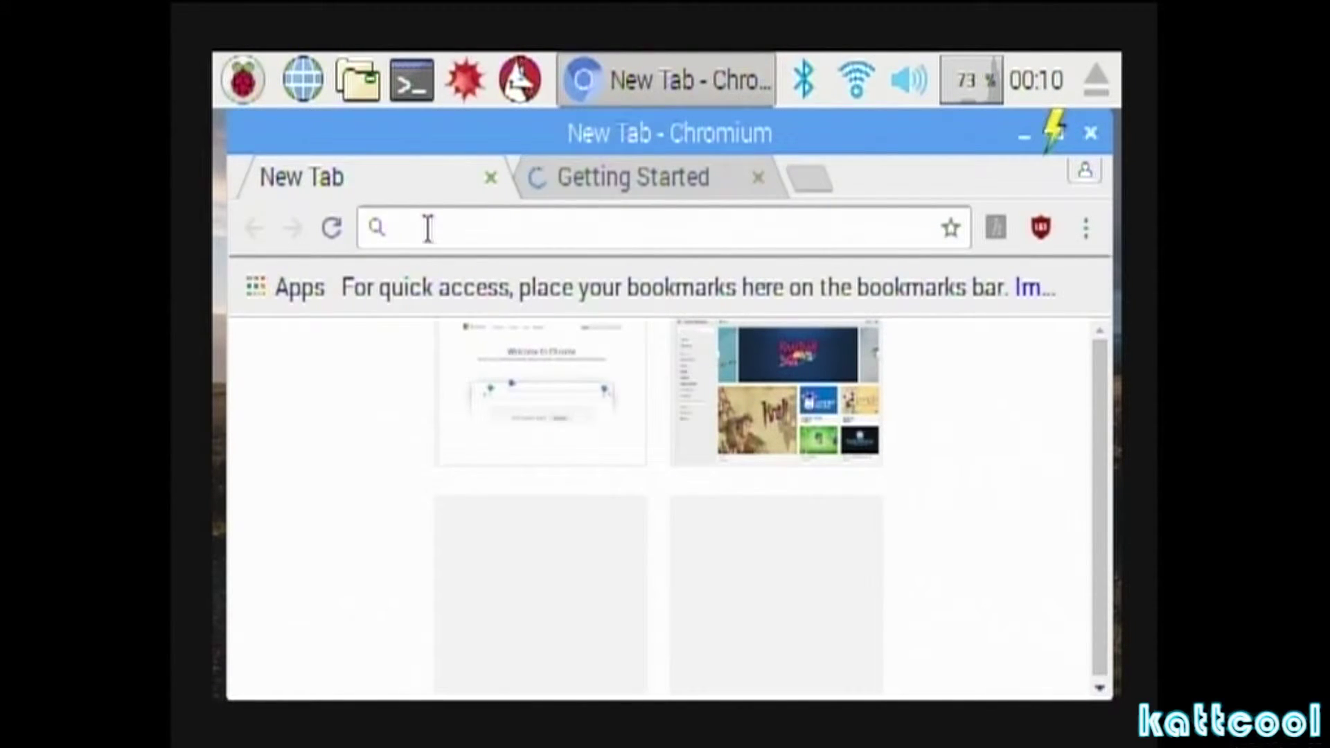
text(g)
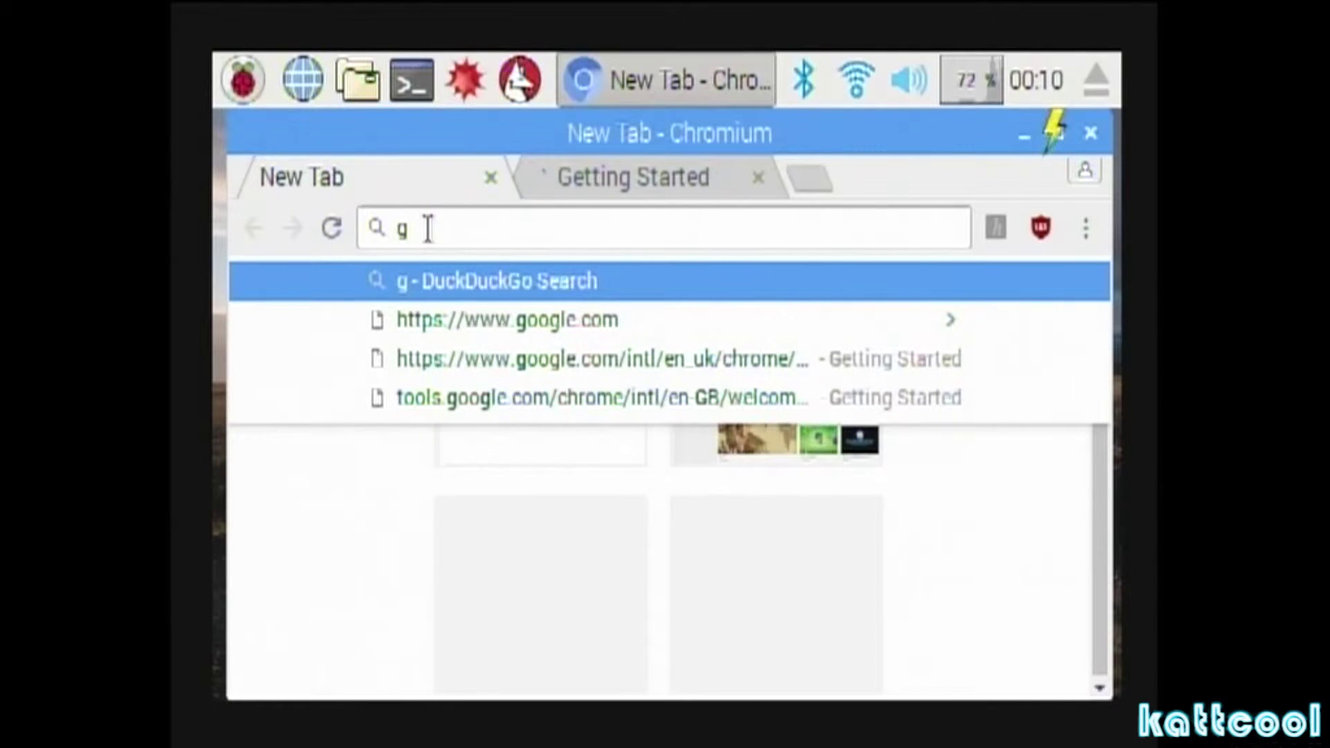
text(oo)
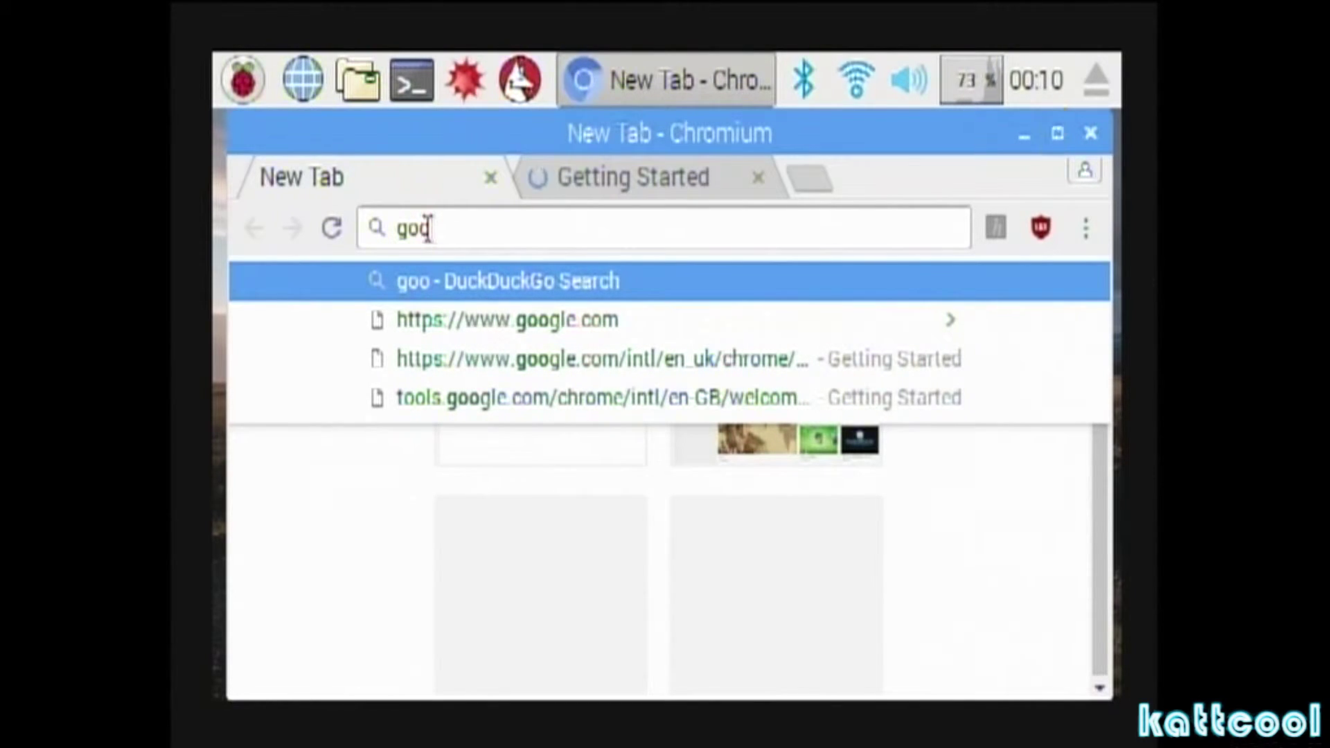
text(gle.)
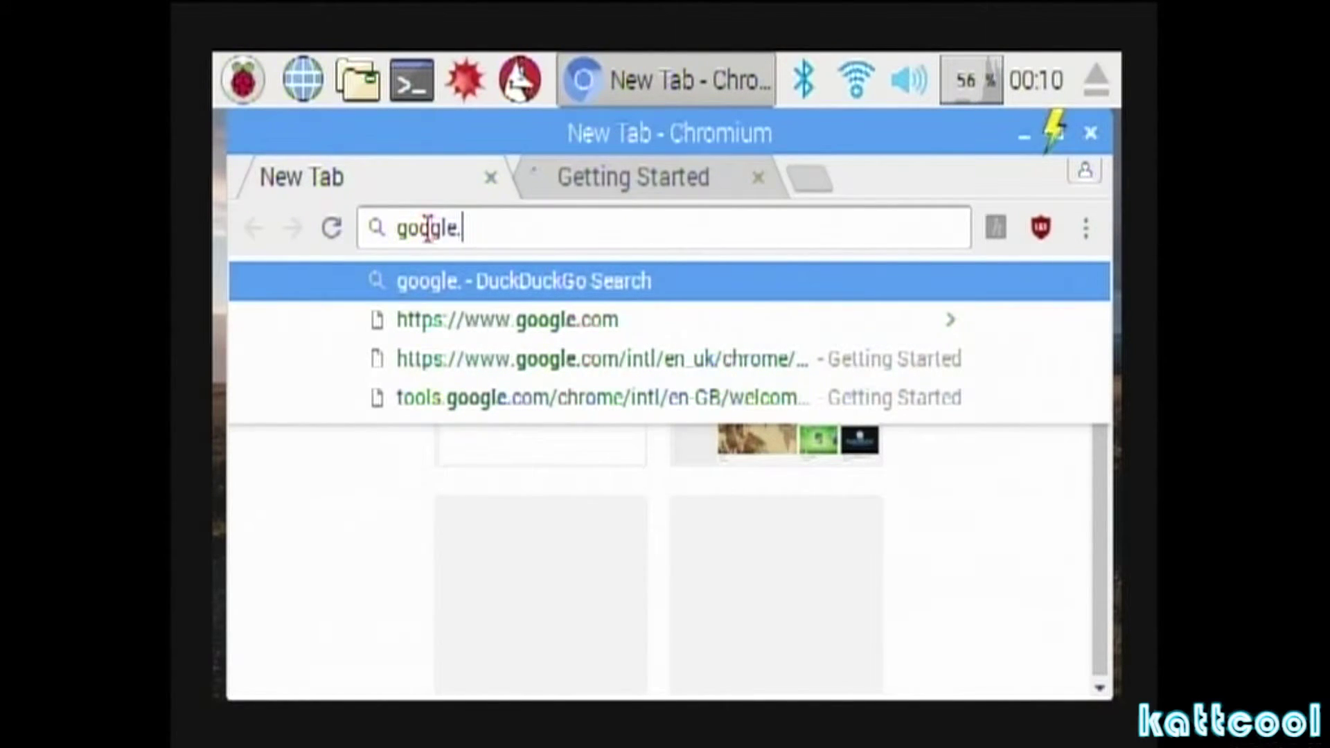
text(co.uk)
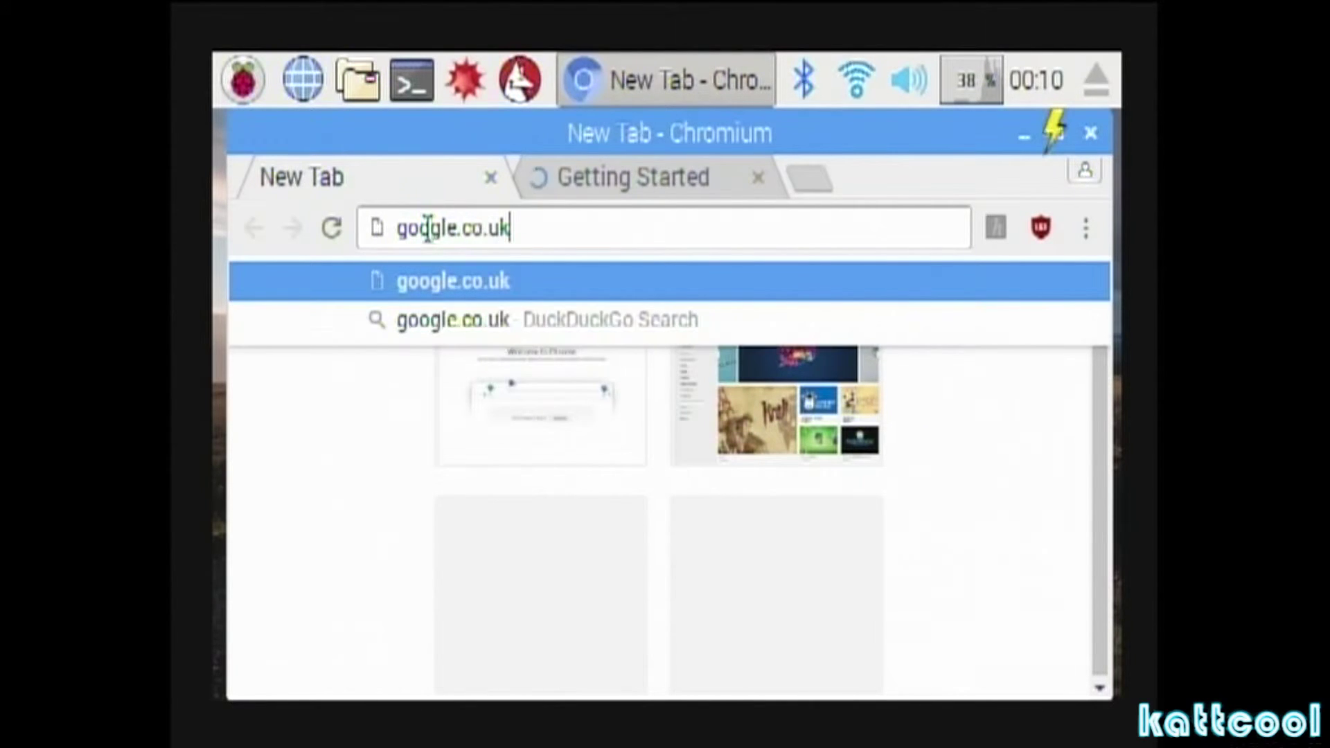
key(Return)
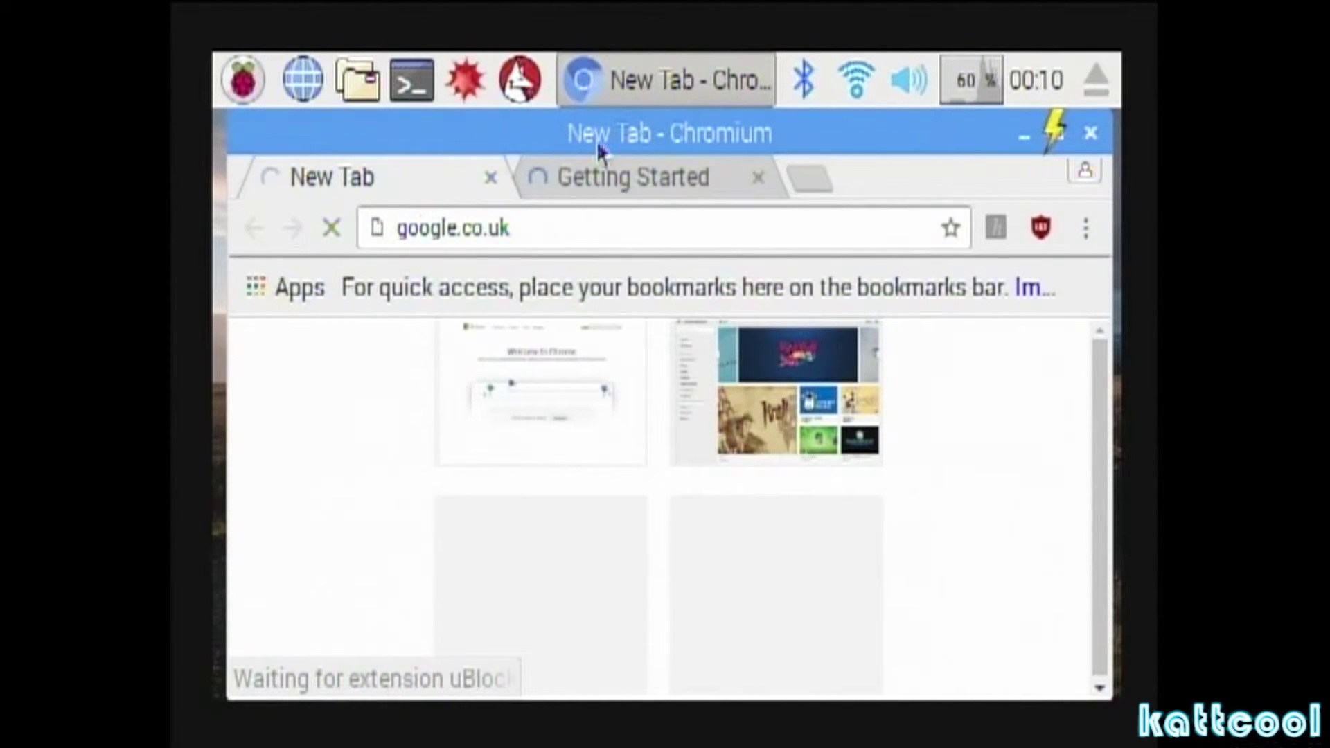
Maximise Chromium and search Google for 'world of spectrum'.
click(1056, 135)
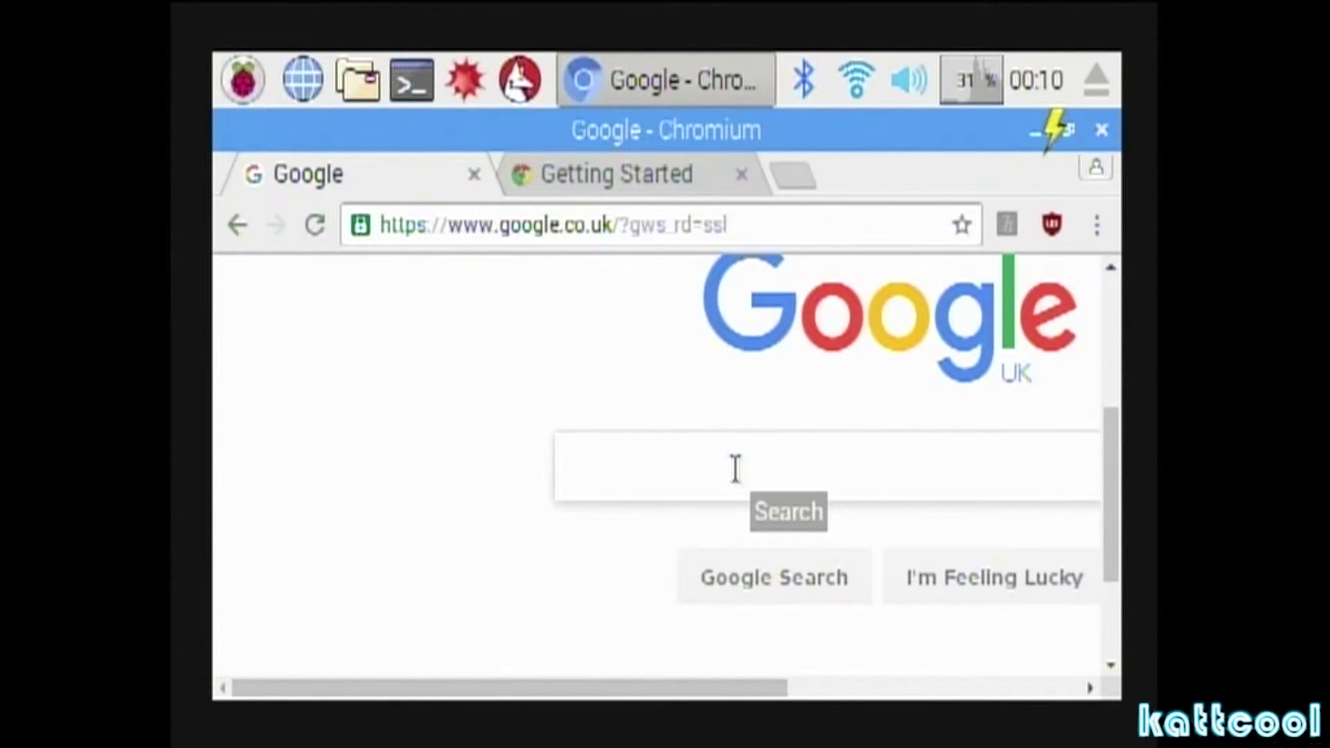
text(world )
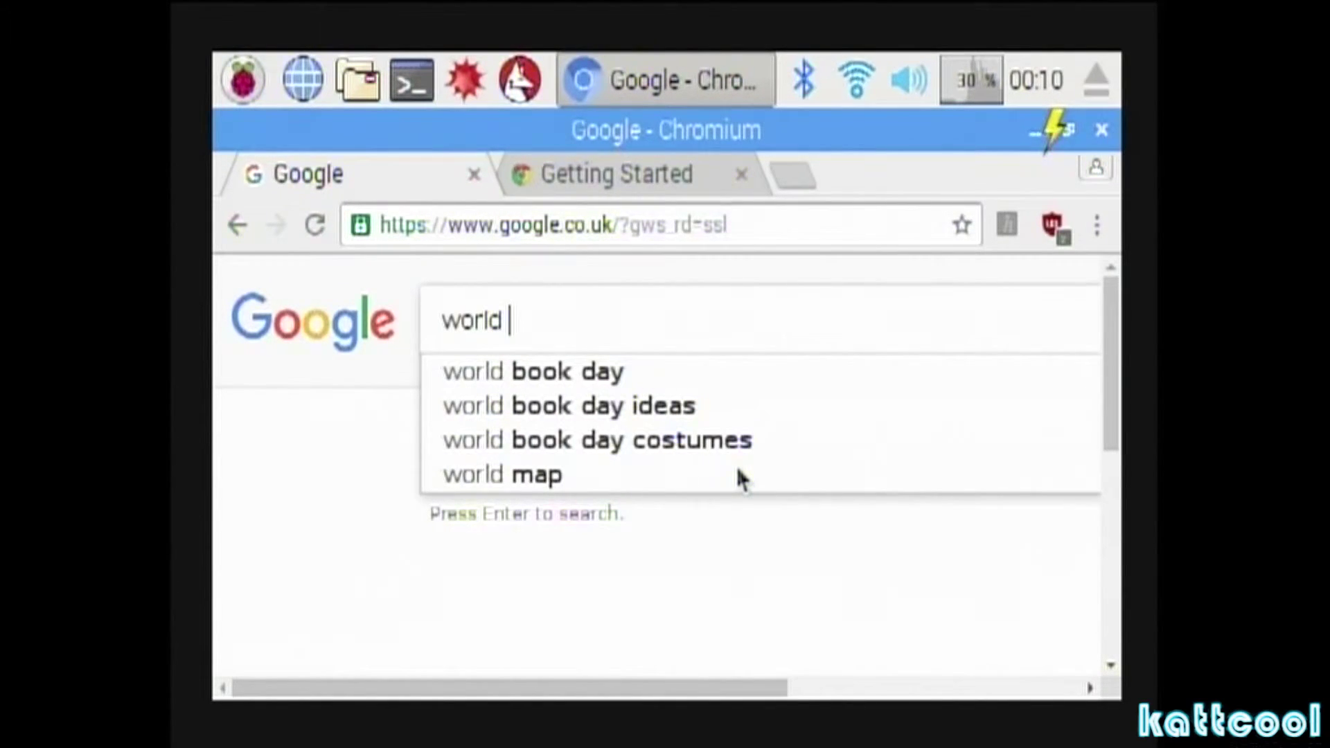
text(of sp)
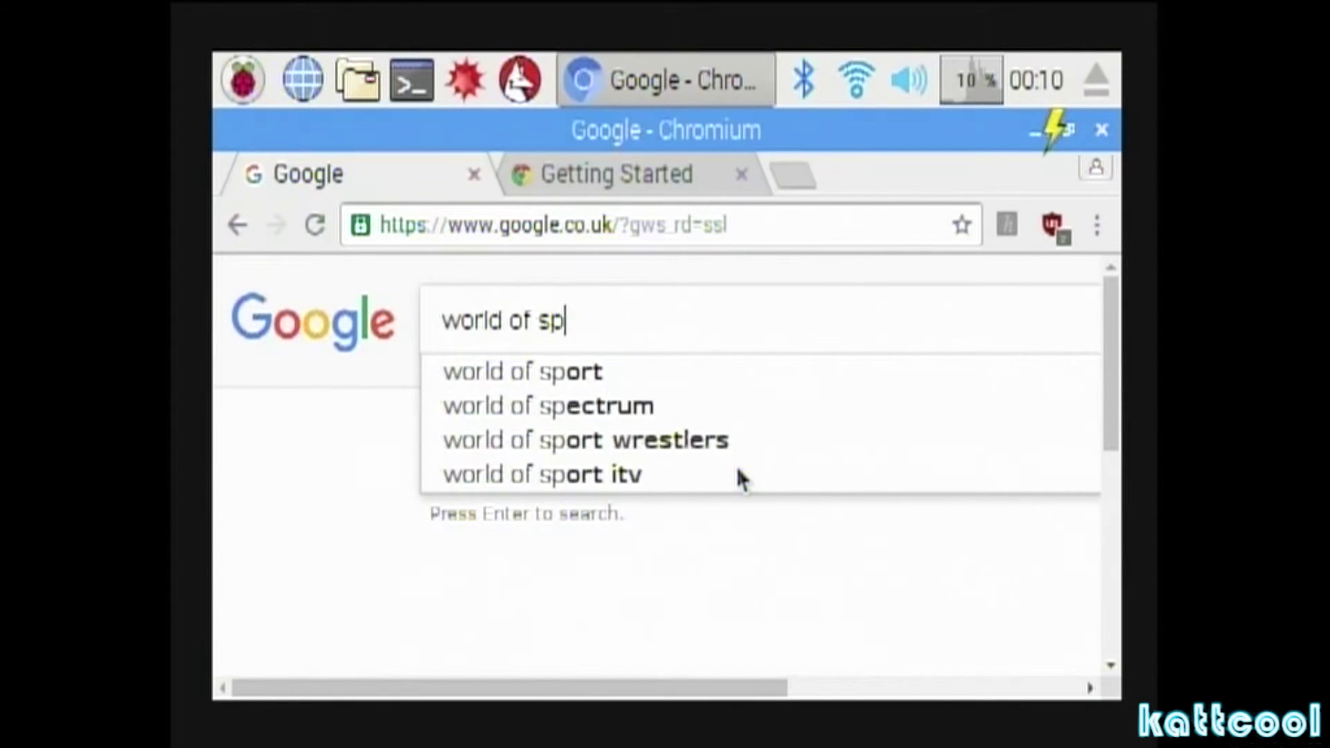
text(ec)
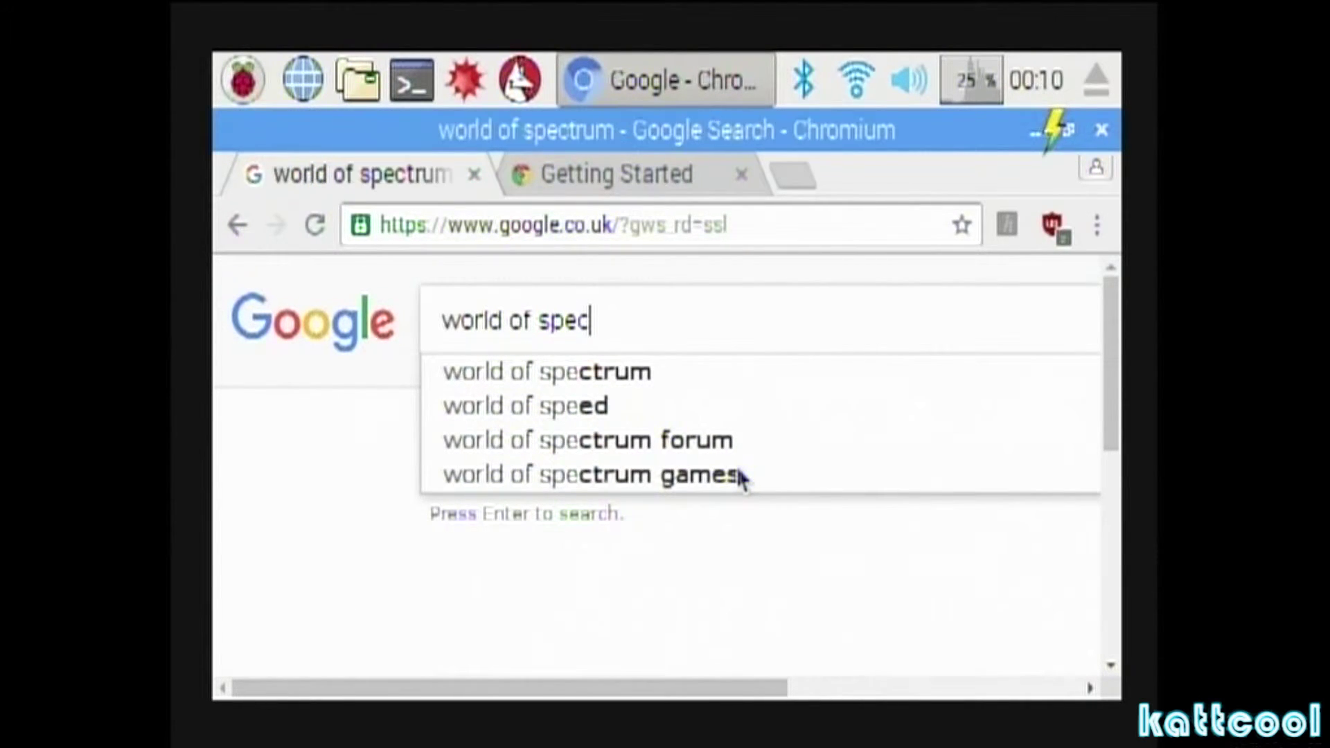
text(trum)
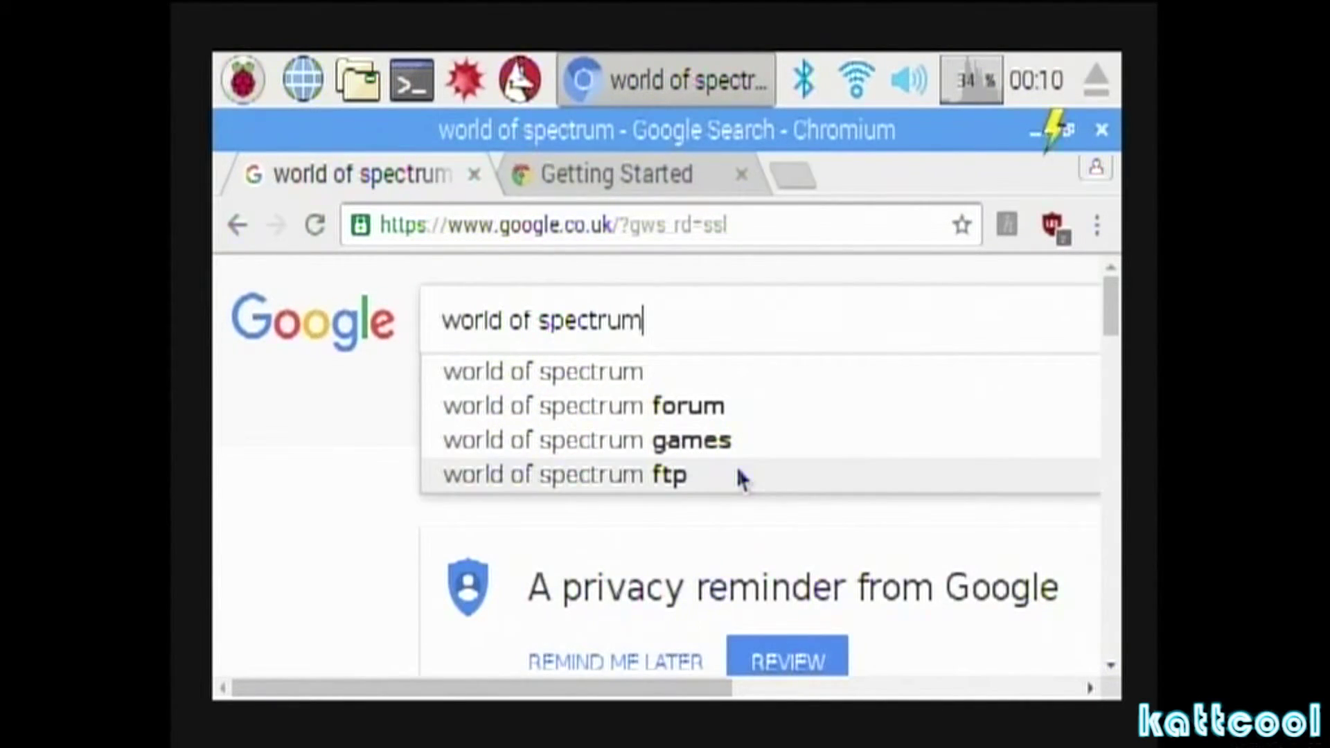
key(Return)
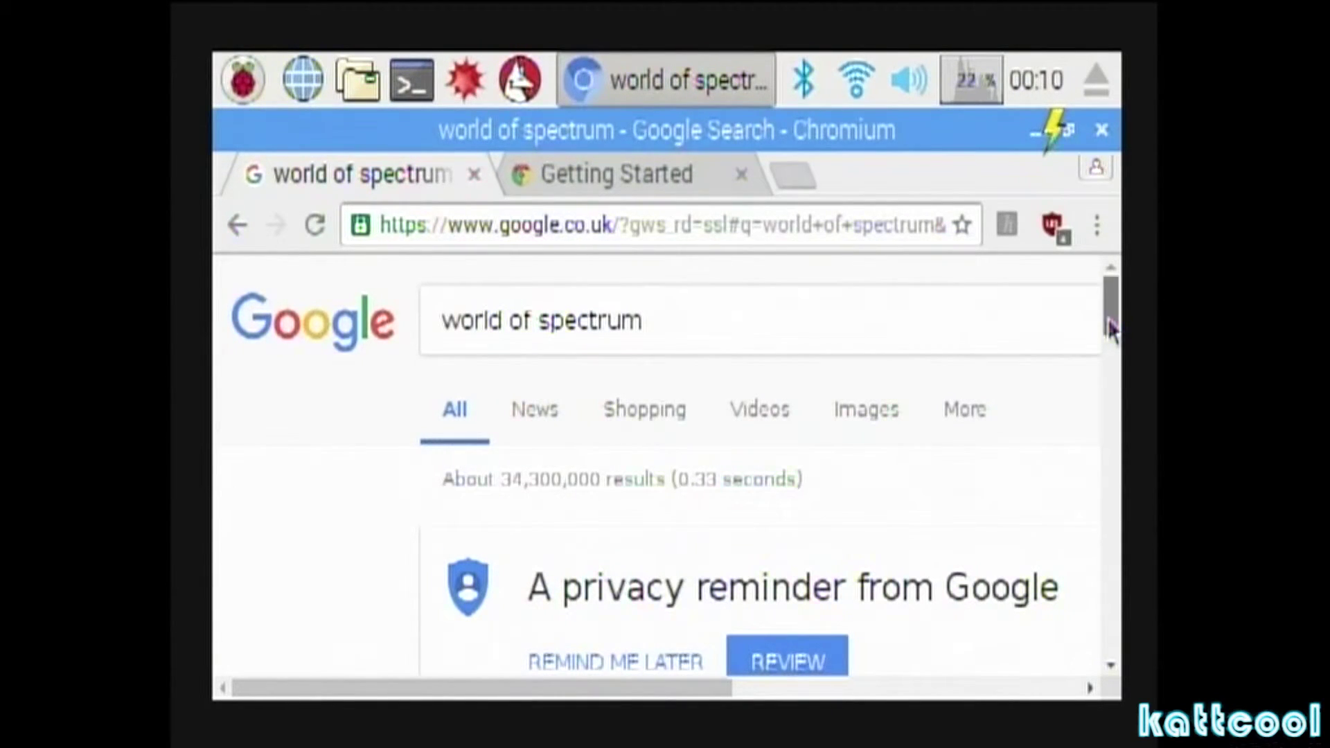
Open World of Spectrum's games archive, list the H games, and open Horace Goes Skiing.
drag(1109, 327, 1109, 381)
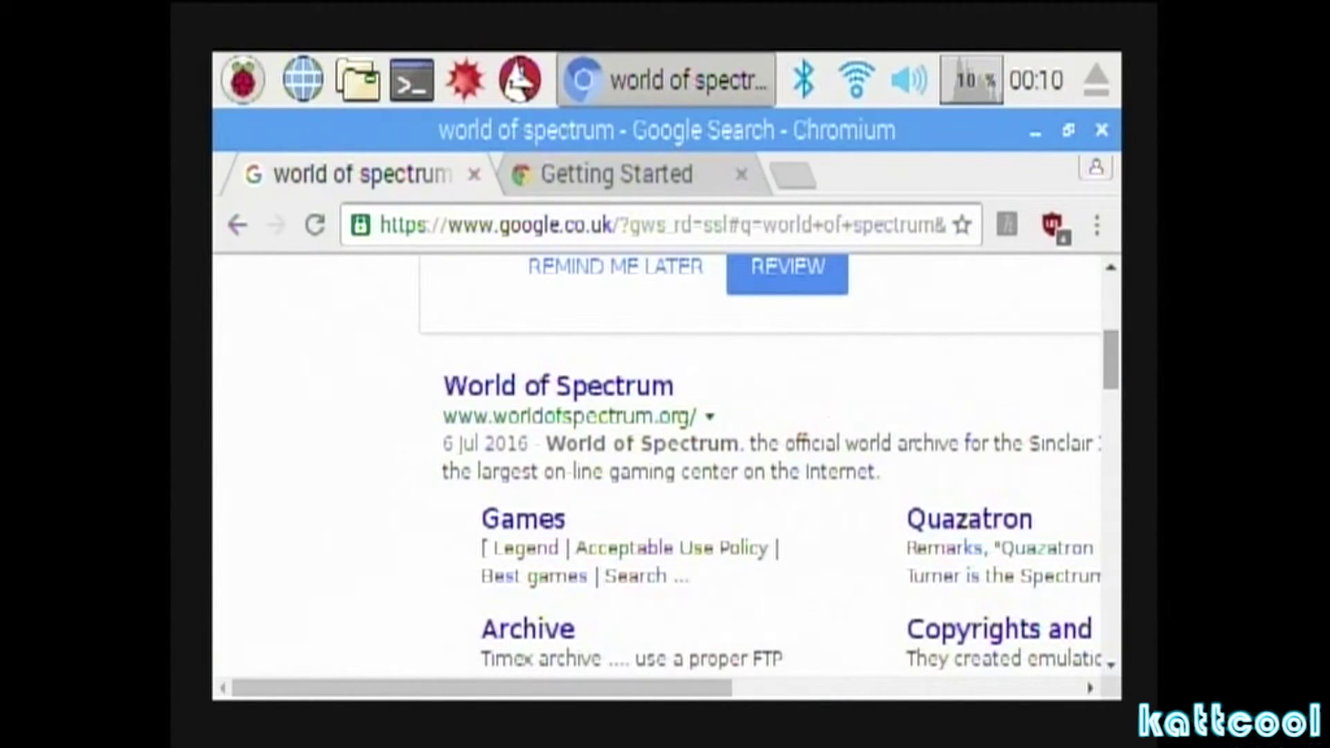
click(528, 530)
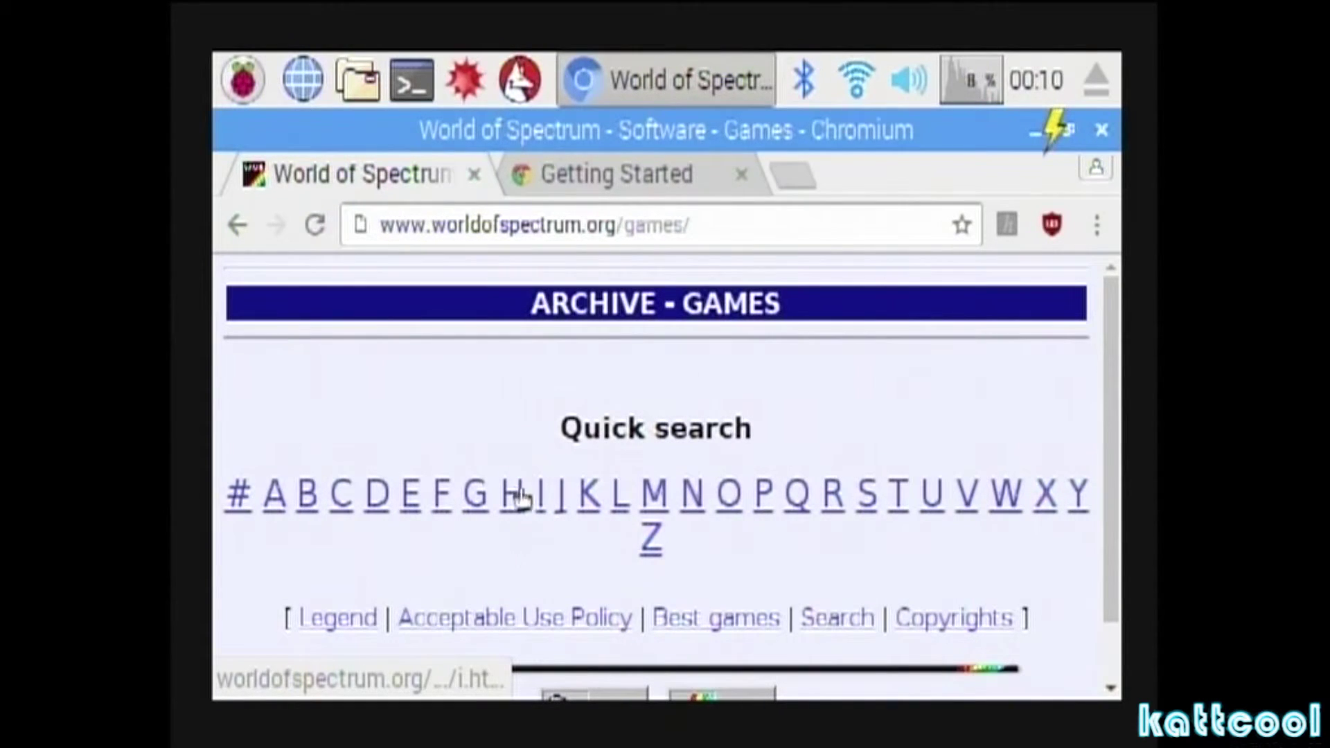
click(514, 493)
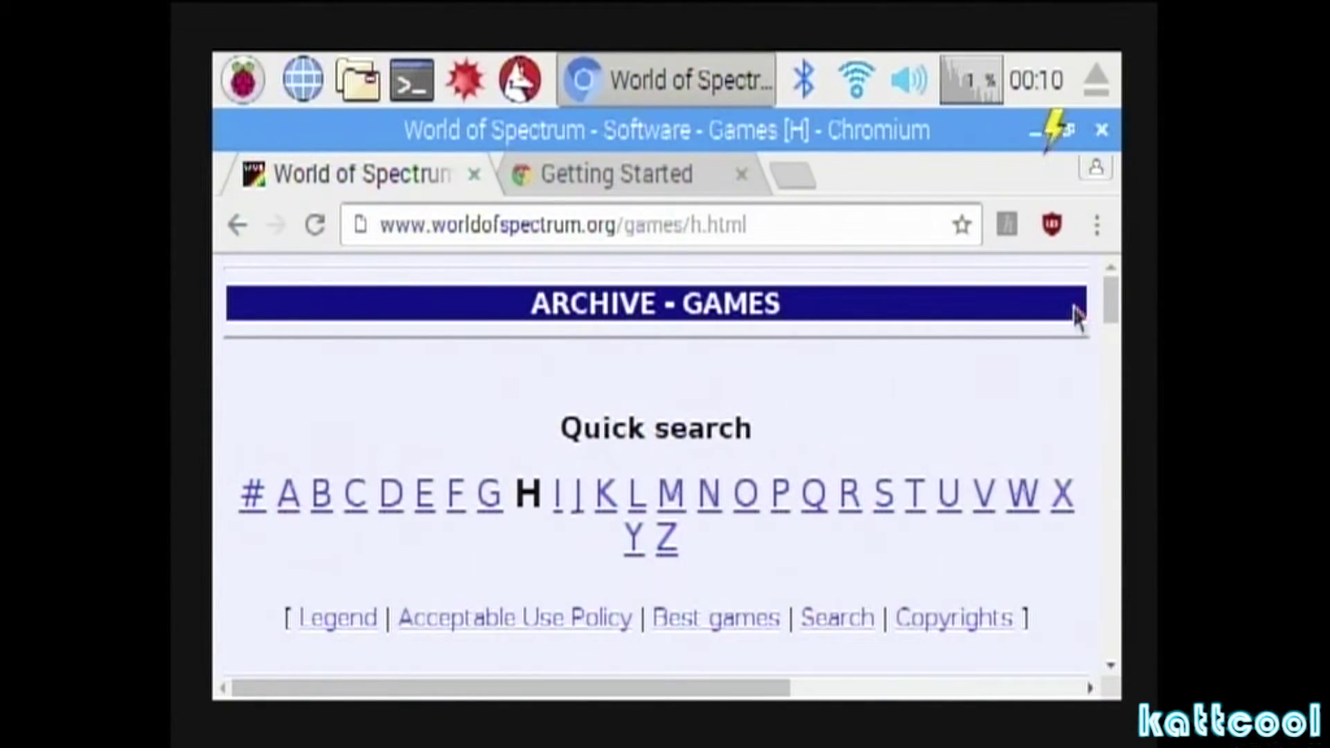
drag(1103, 299, 1115, 552)
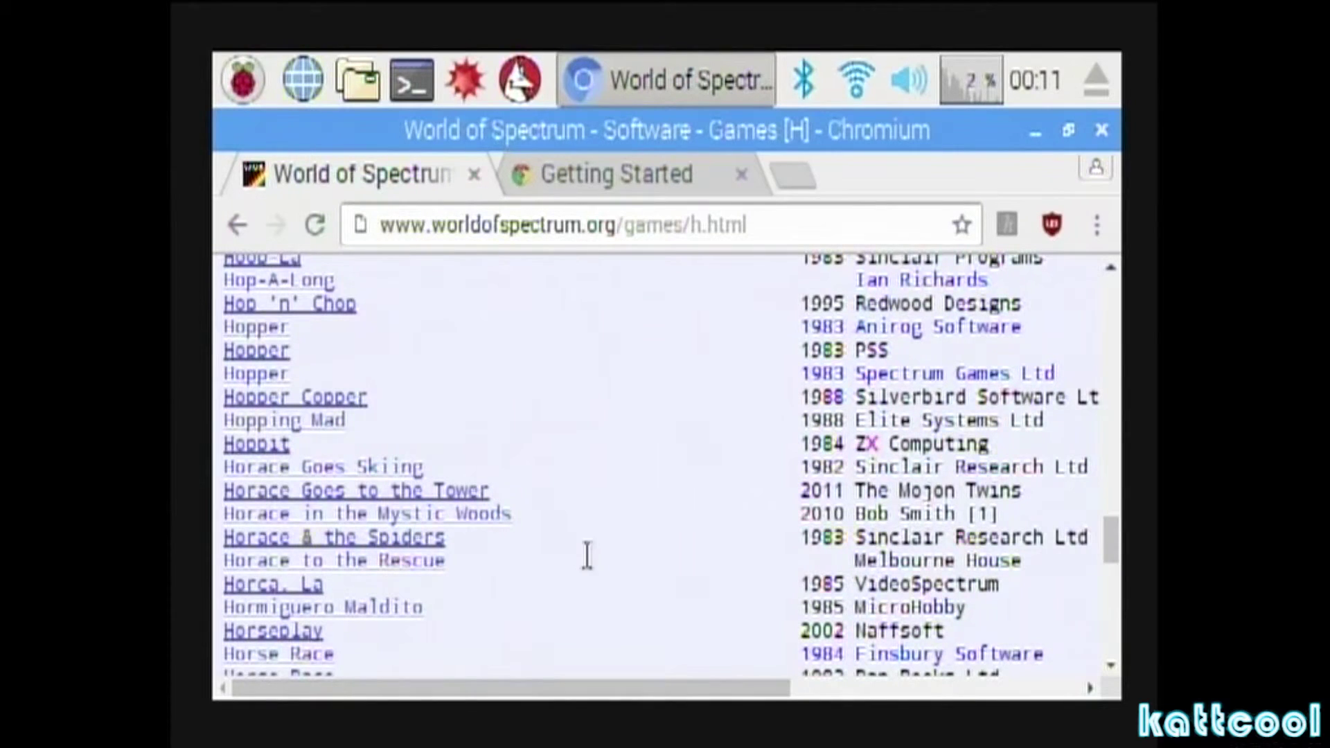
click(390, 468)
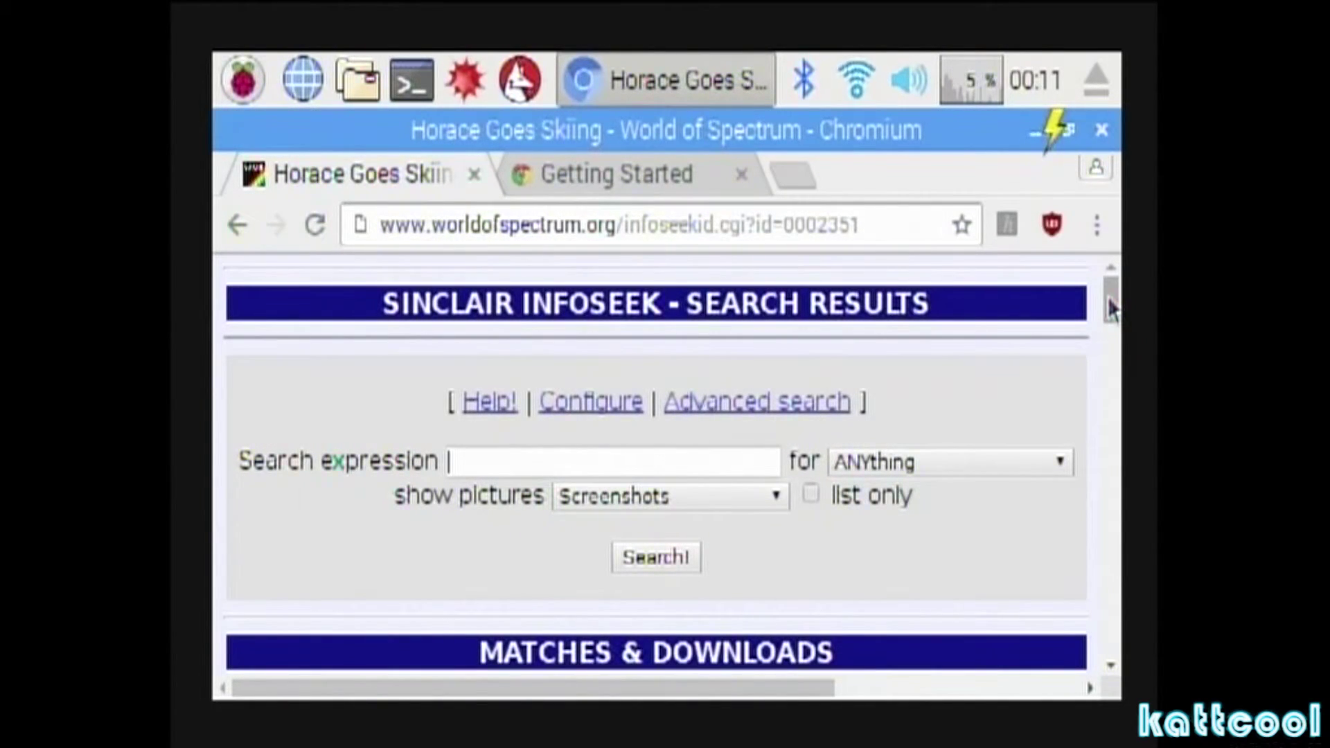
Download HoraceGoesSkiing.tzx.zip from the download links, then open a new terminal window.
drag(1110, 308, 1112, 320)
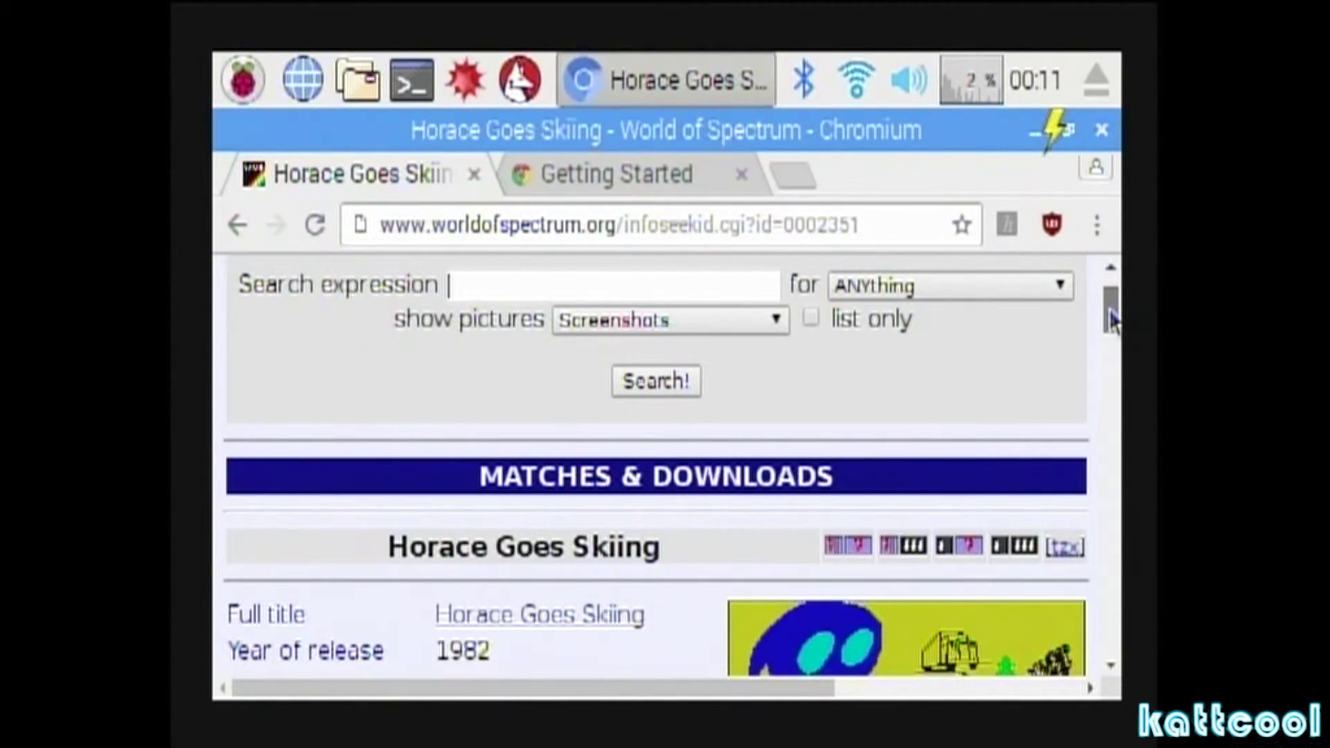
drag(1111, 320, 1112, 437)
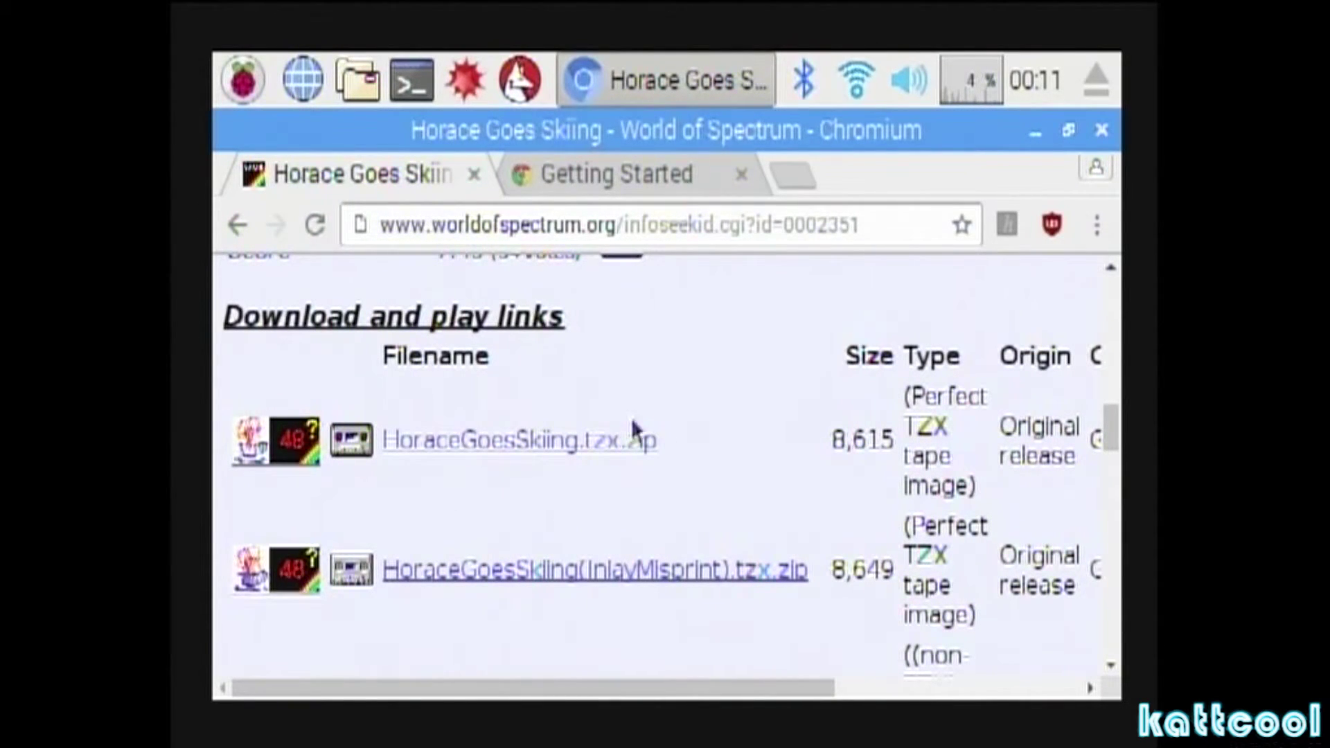
click(538, 449)
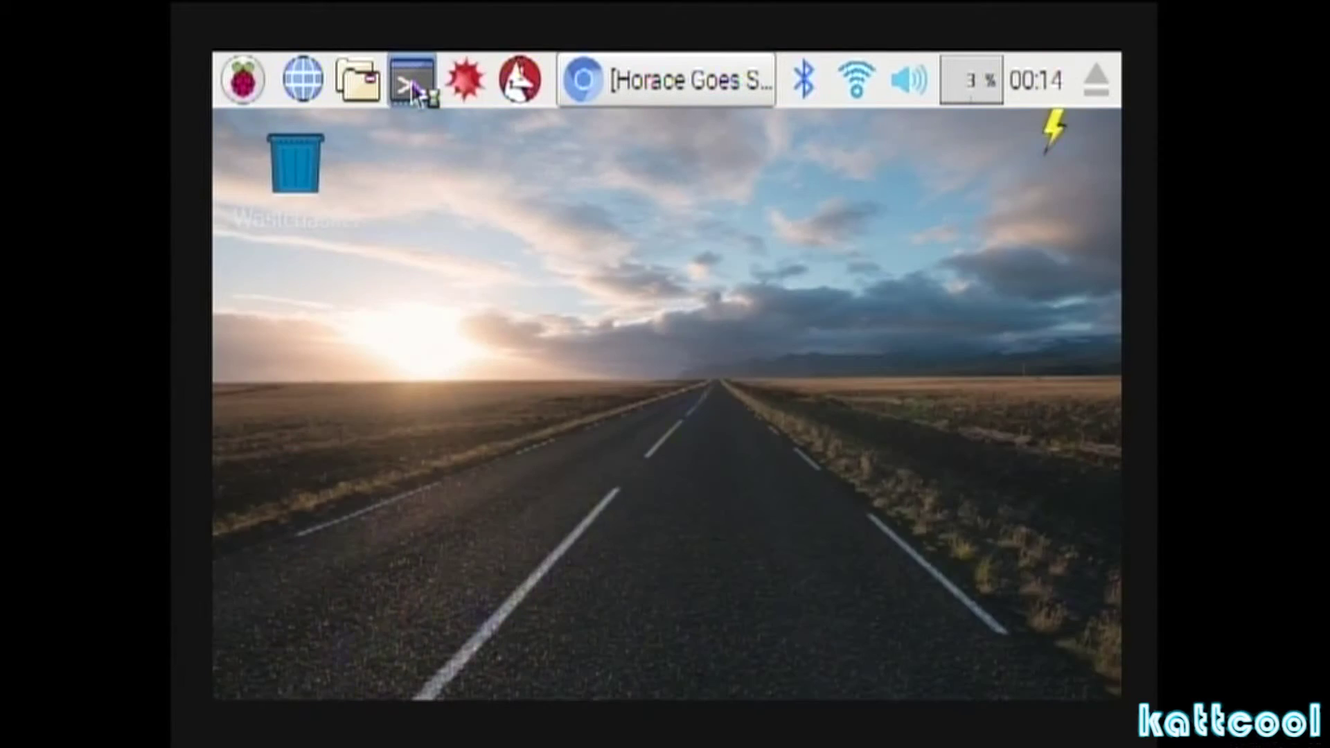
click(412, 84)
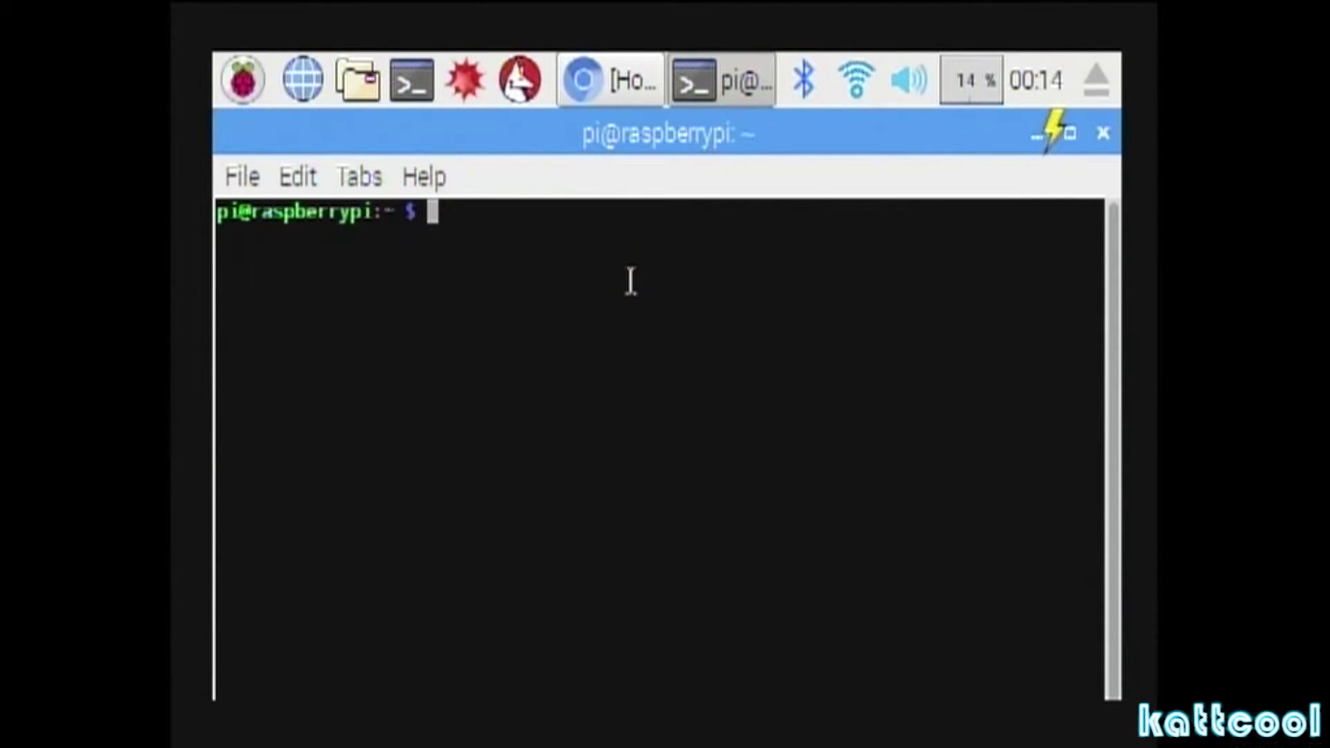
List the home folder, change into Downloads and list its files.
text(dir)
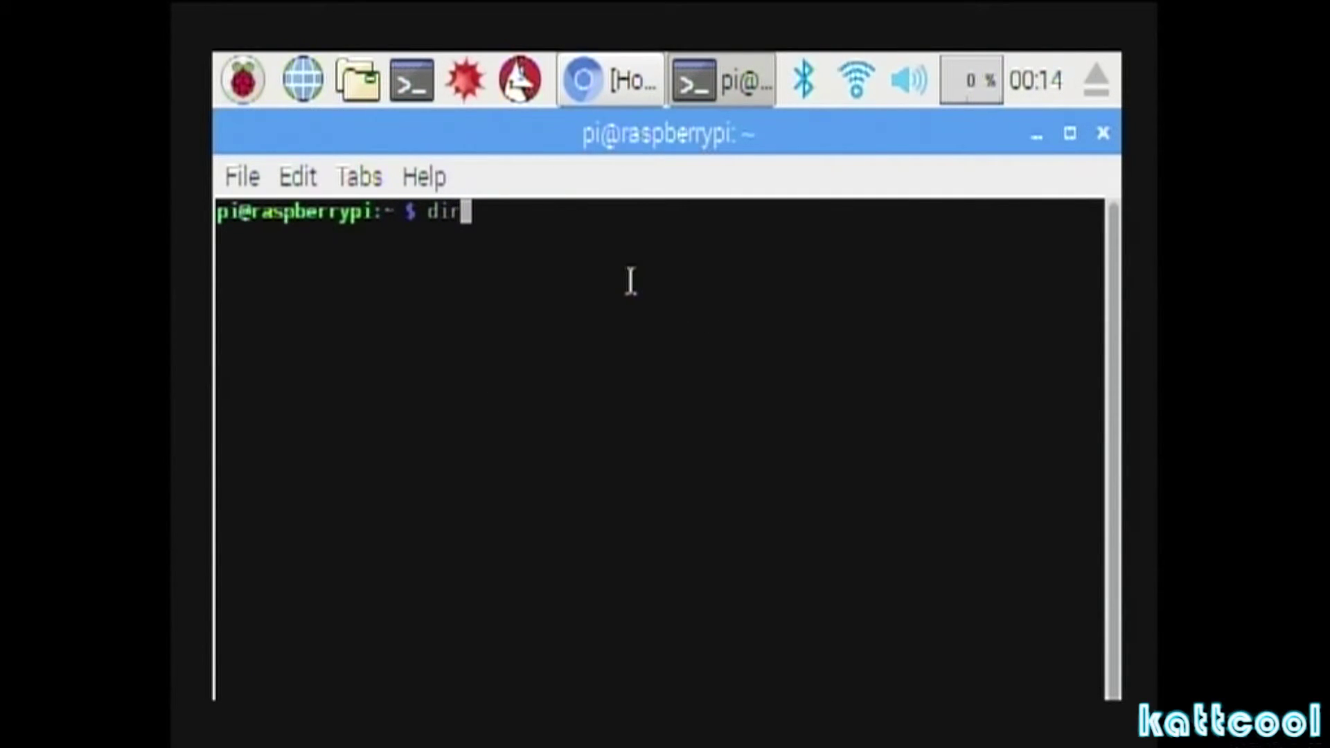
key(Return)
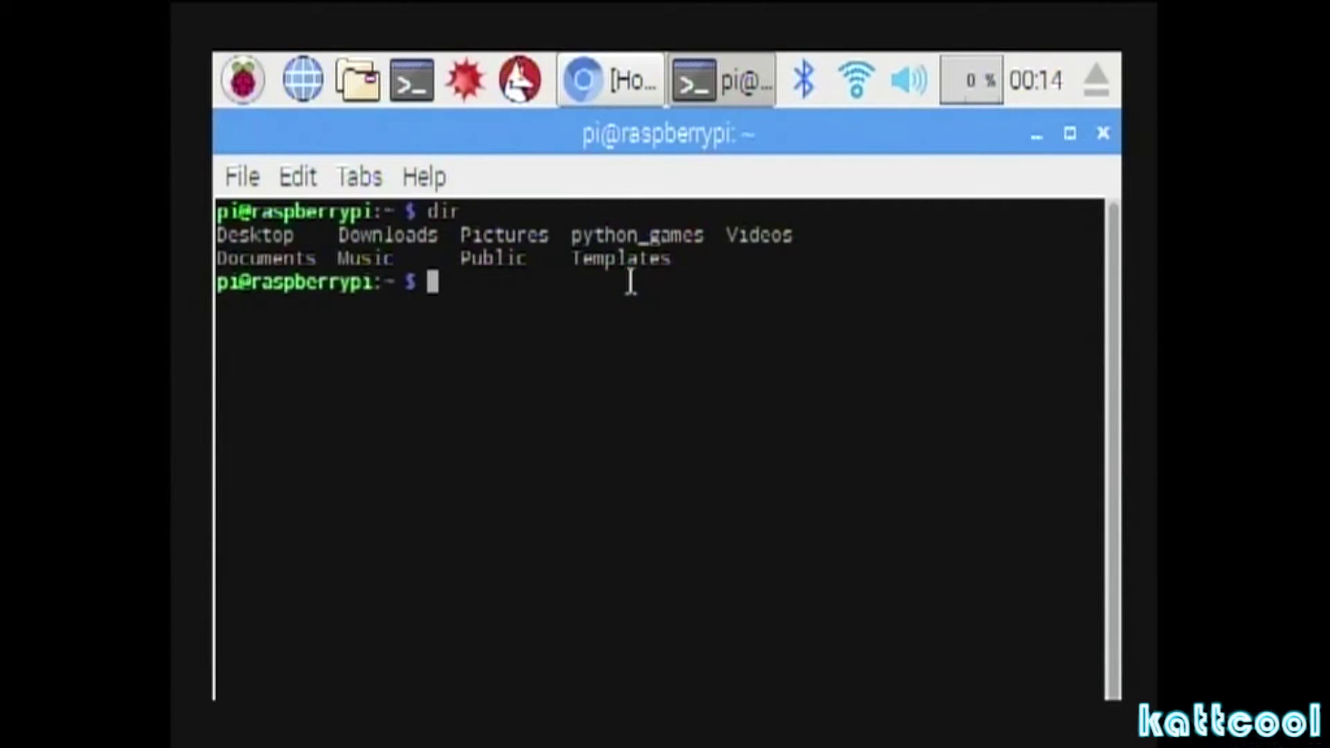
text(cd Downlo)
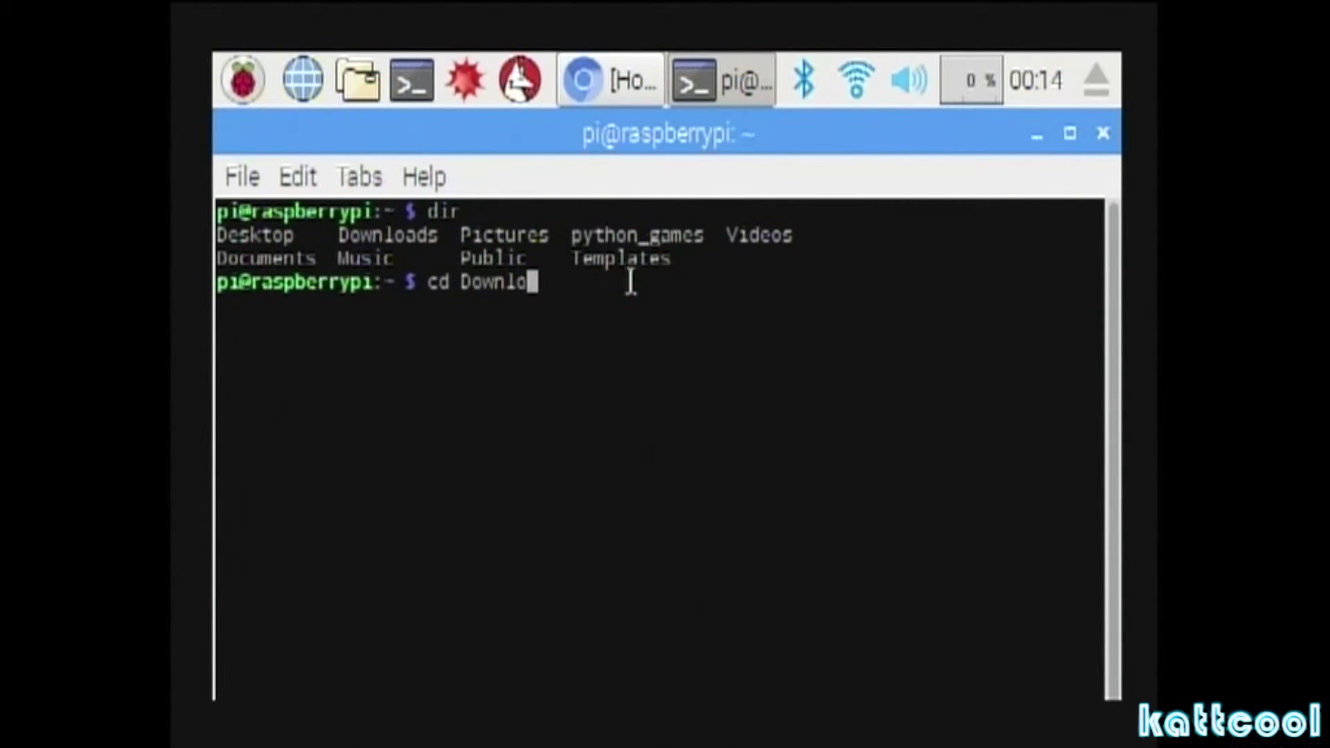
text(ads)
key(Return)
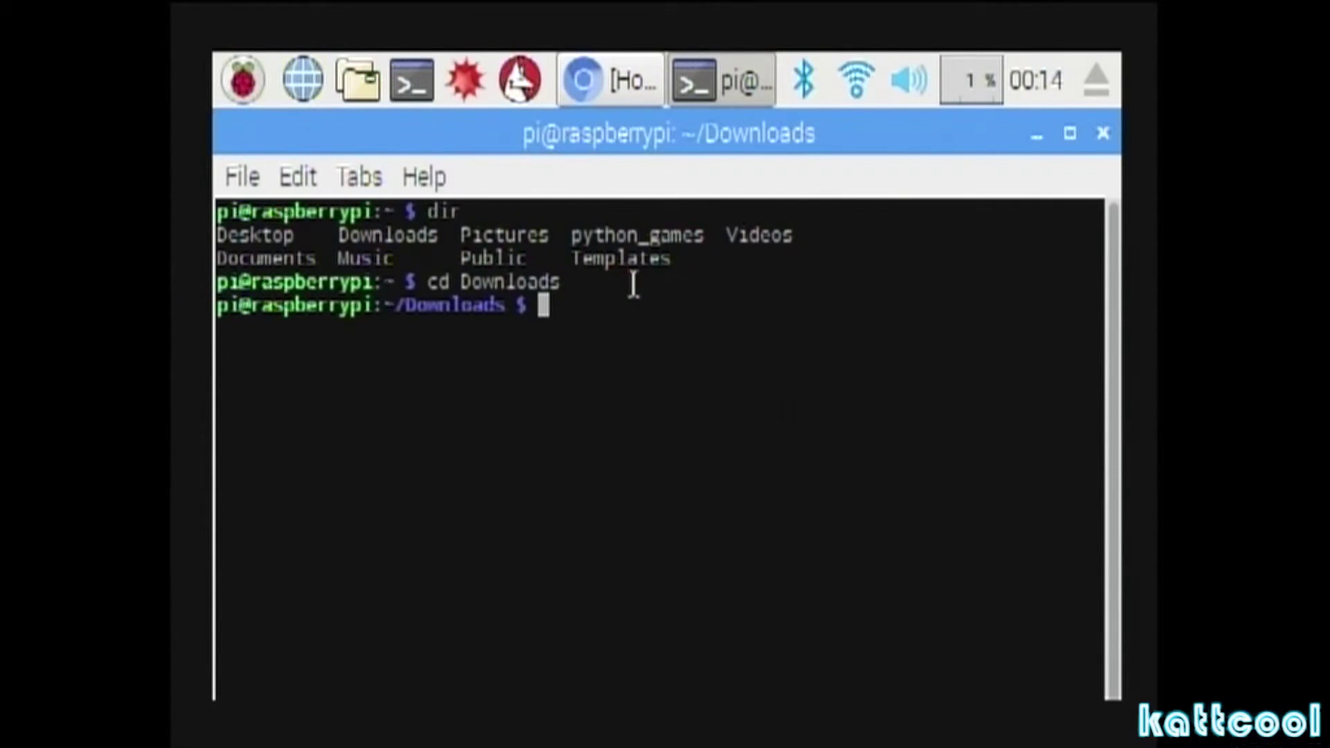
text(dir)
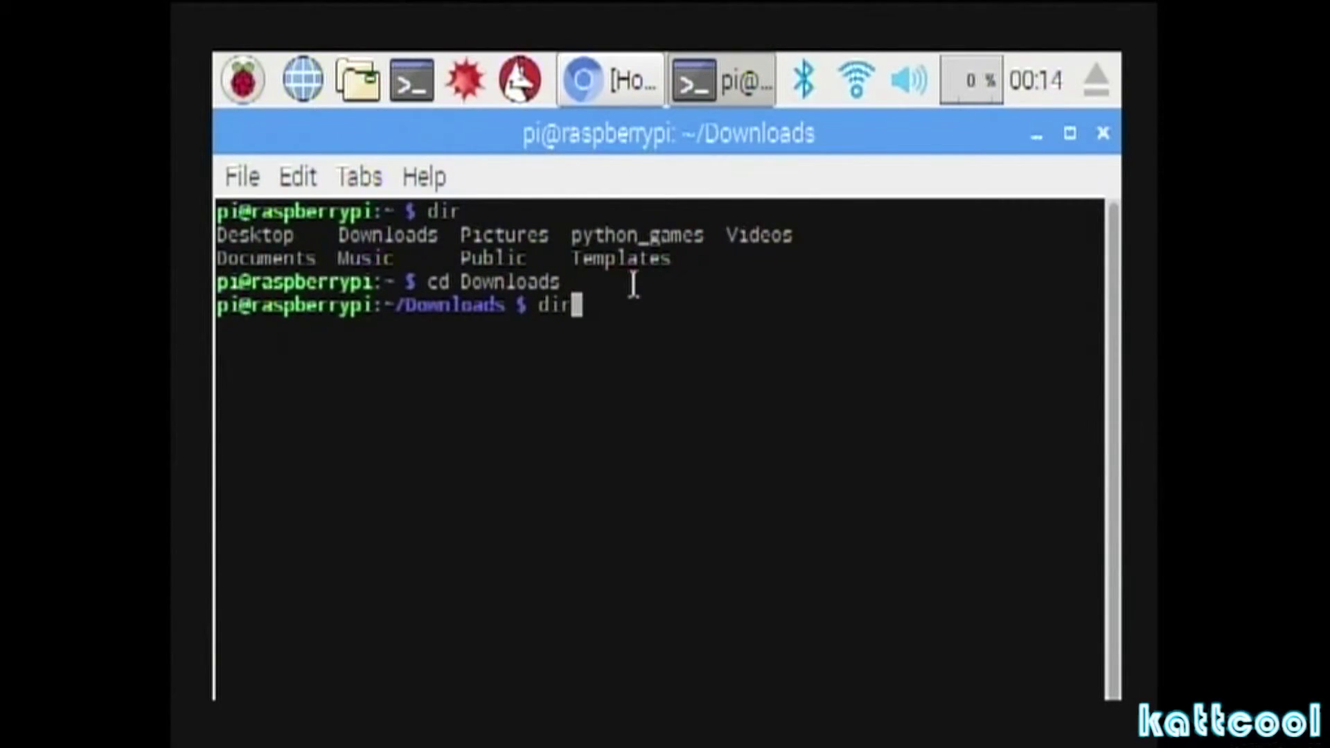
key(Return)
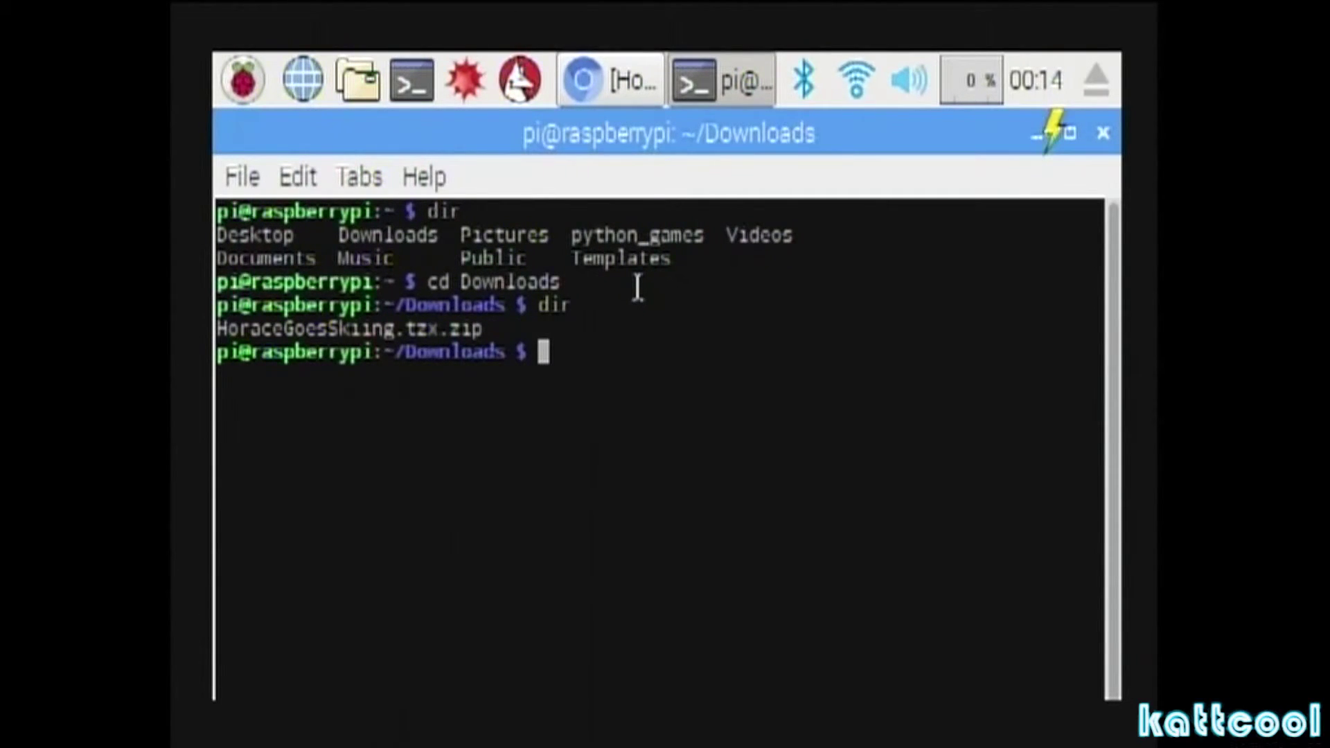
Unzip HoraceGoesSkiing.tzx.zip and list the folder to confirm the extracted tape.
text(unzi)
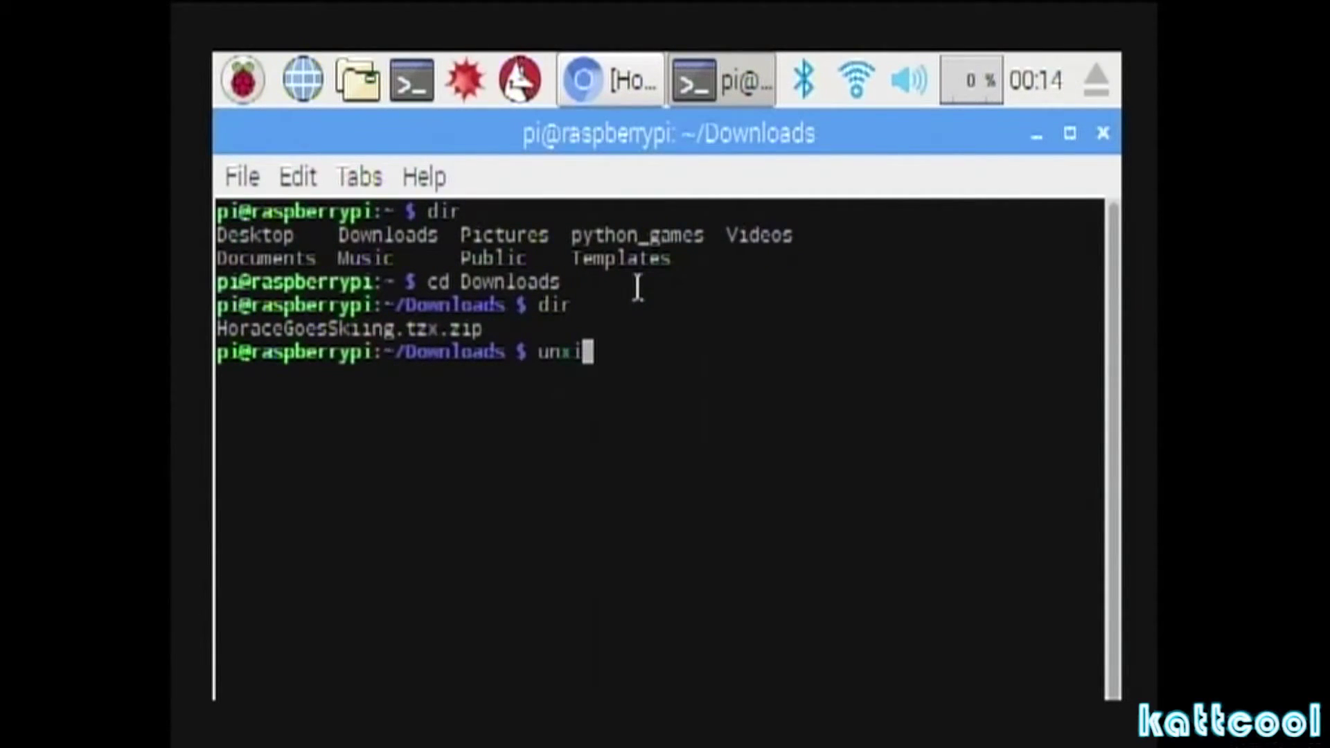
text(p)
key(BackSpace)
key(BackSpace)
key(BackSpace)
text(z)
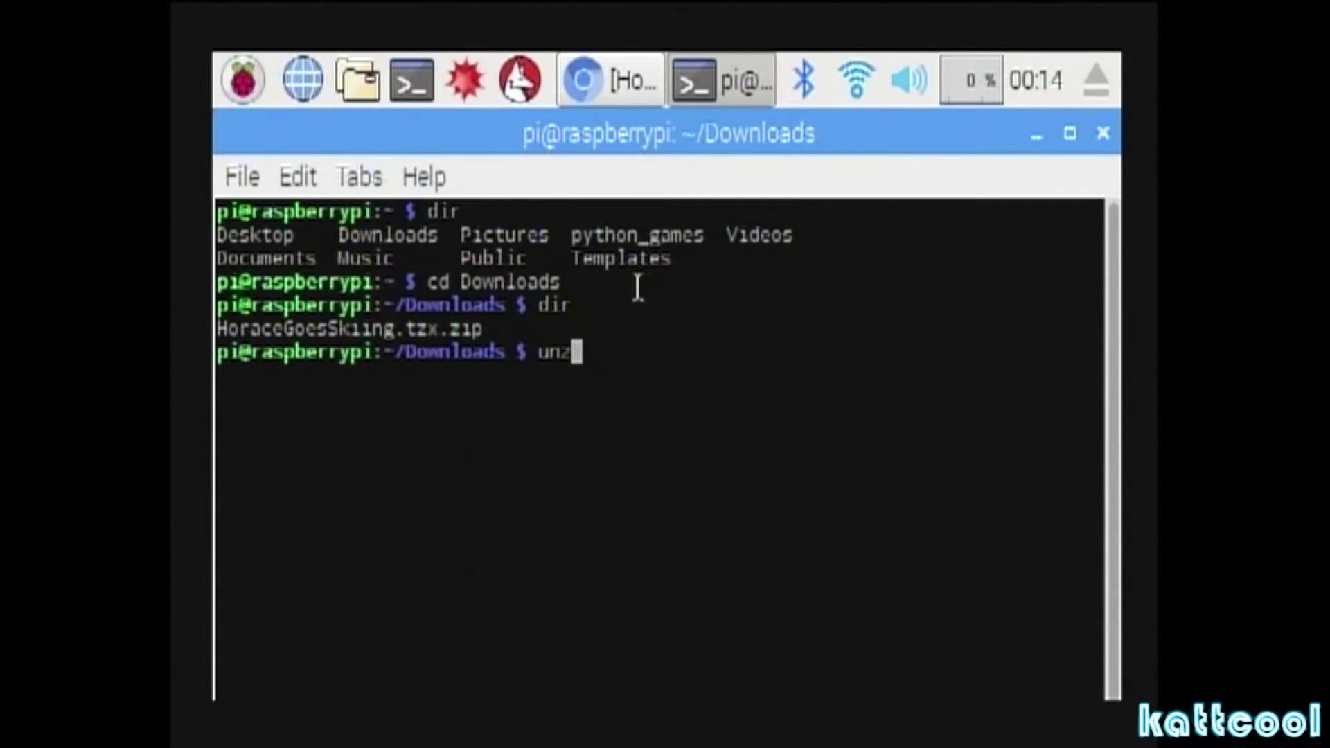
text(ip)
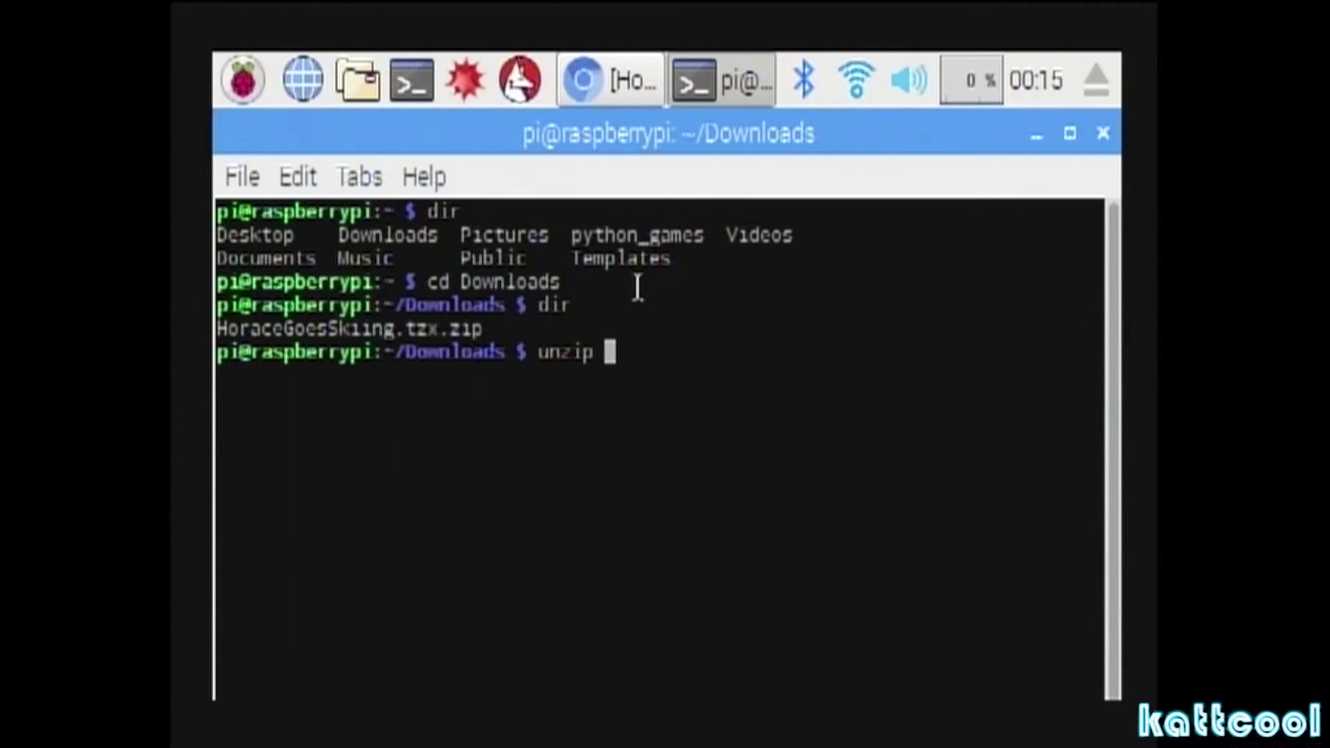
text( Horac)
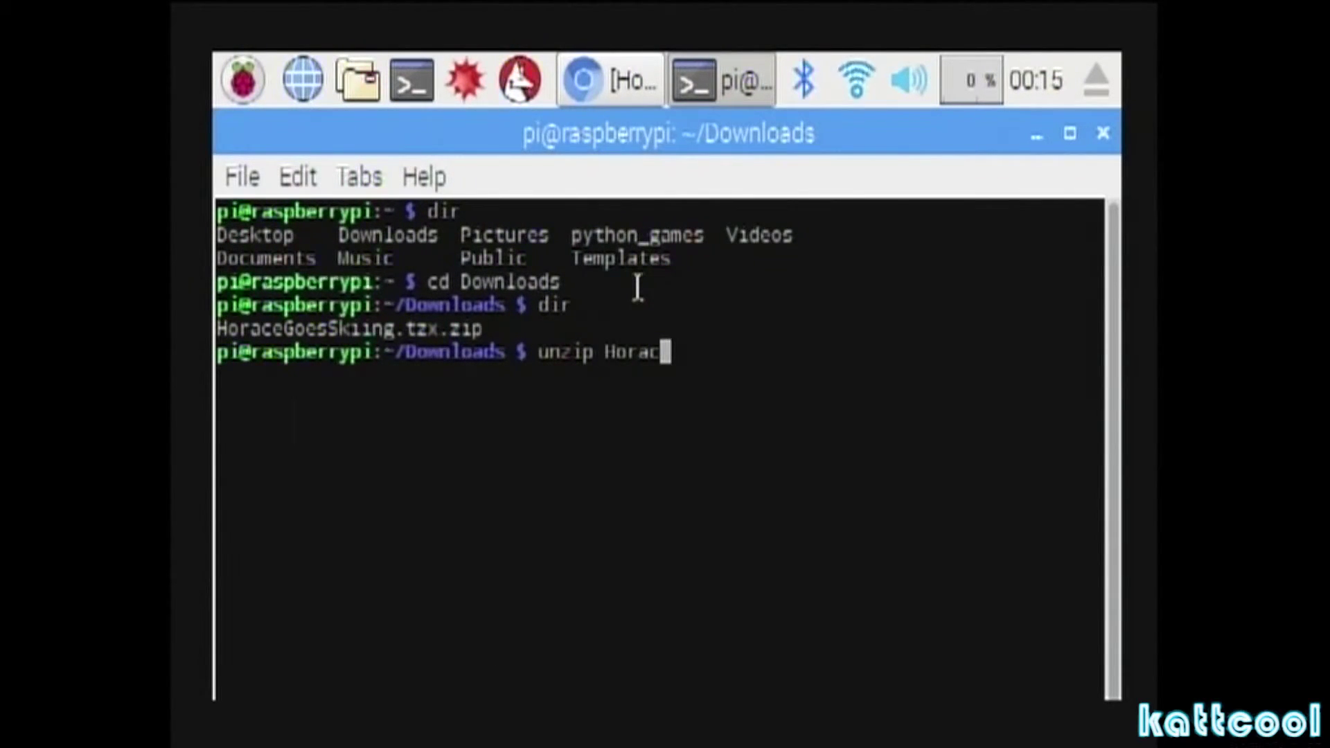
text(eGoes)
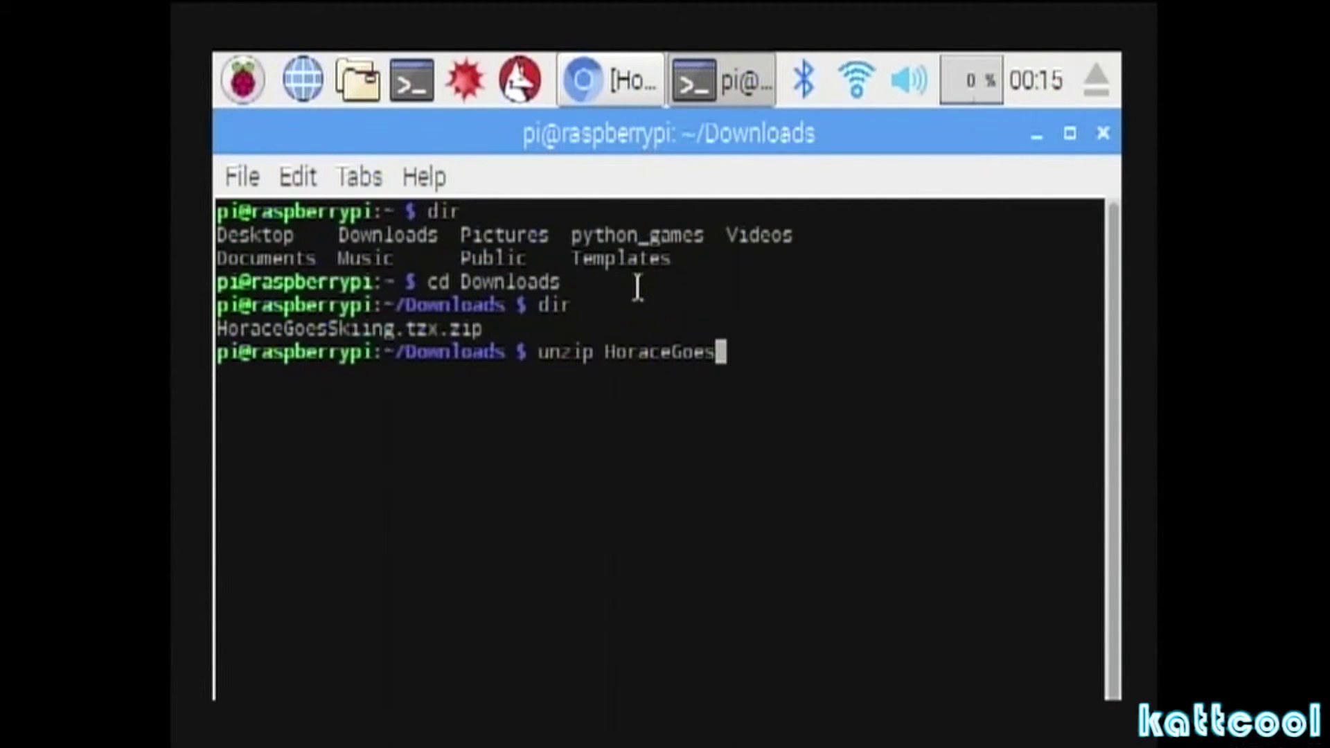
text(Skiing)
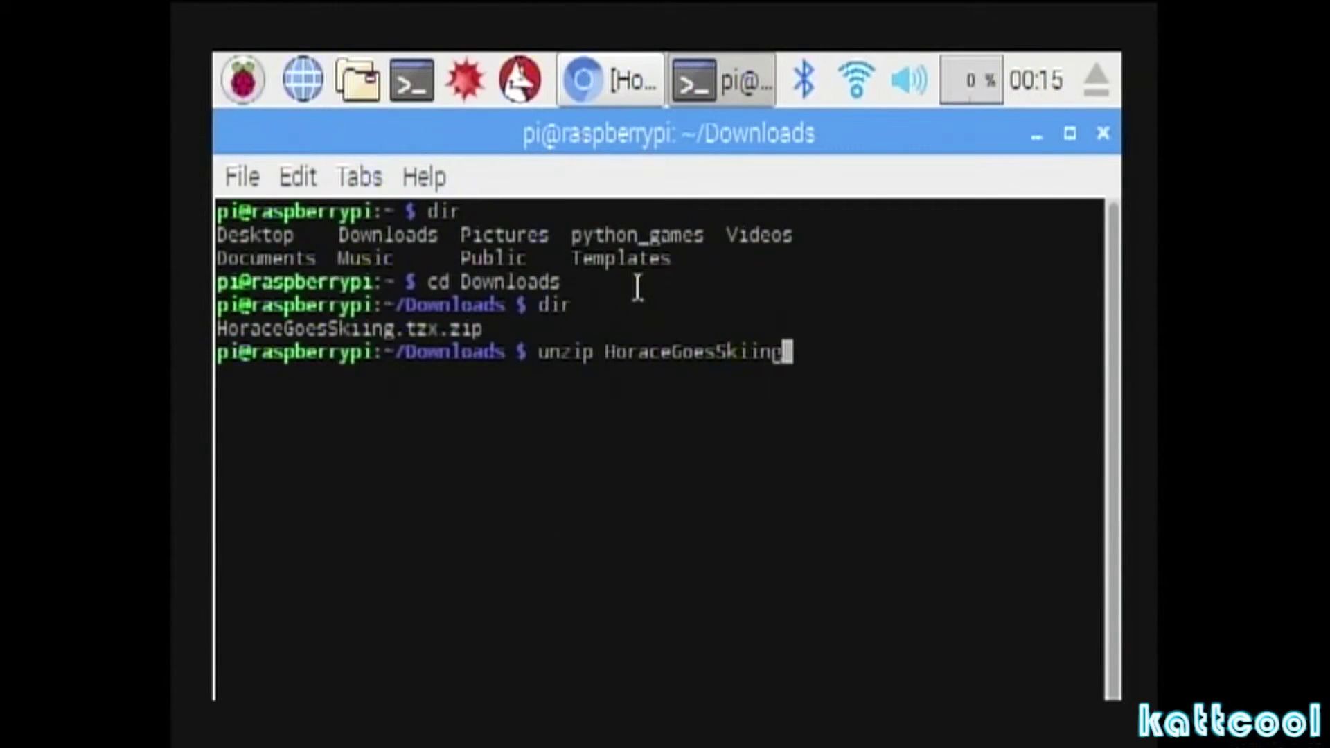
text(.tzx)
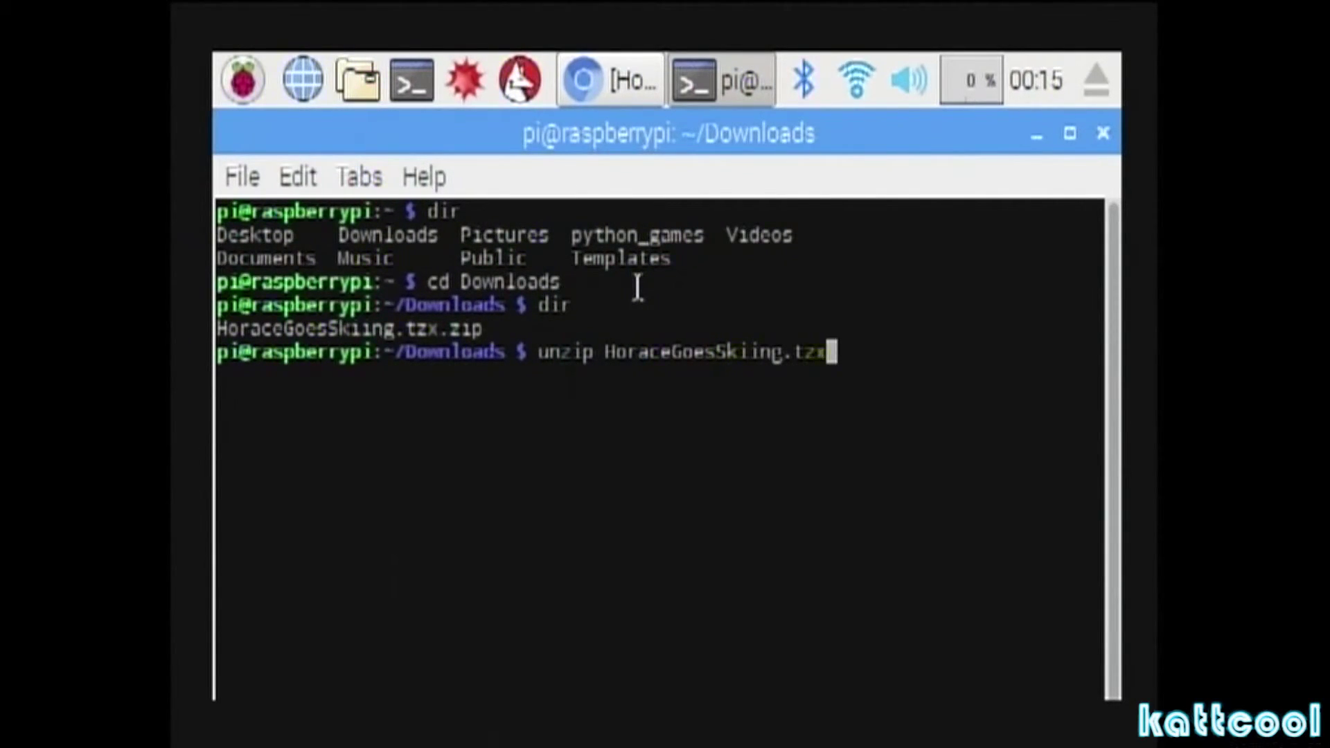
text(.zip)
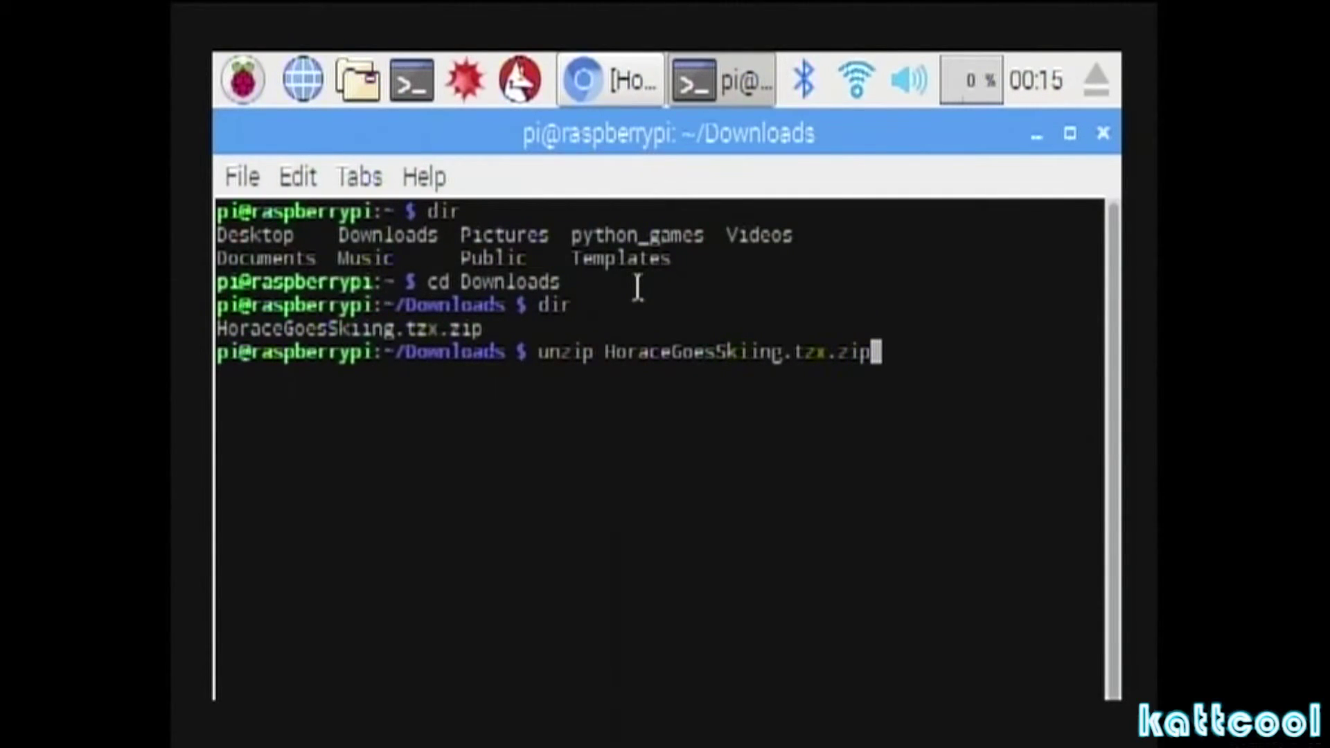
key(Return)
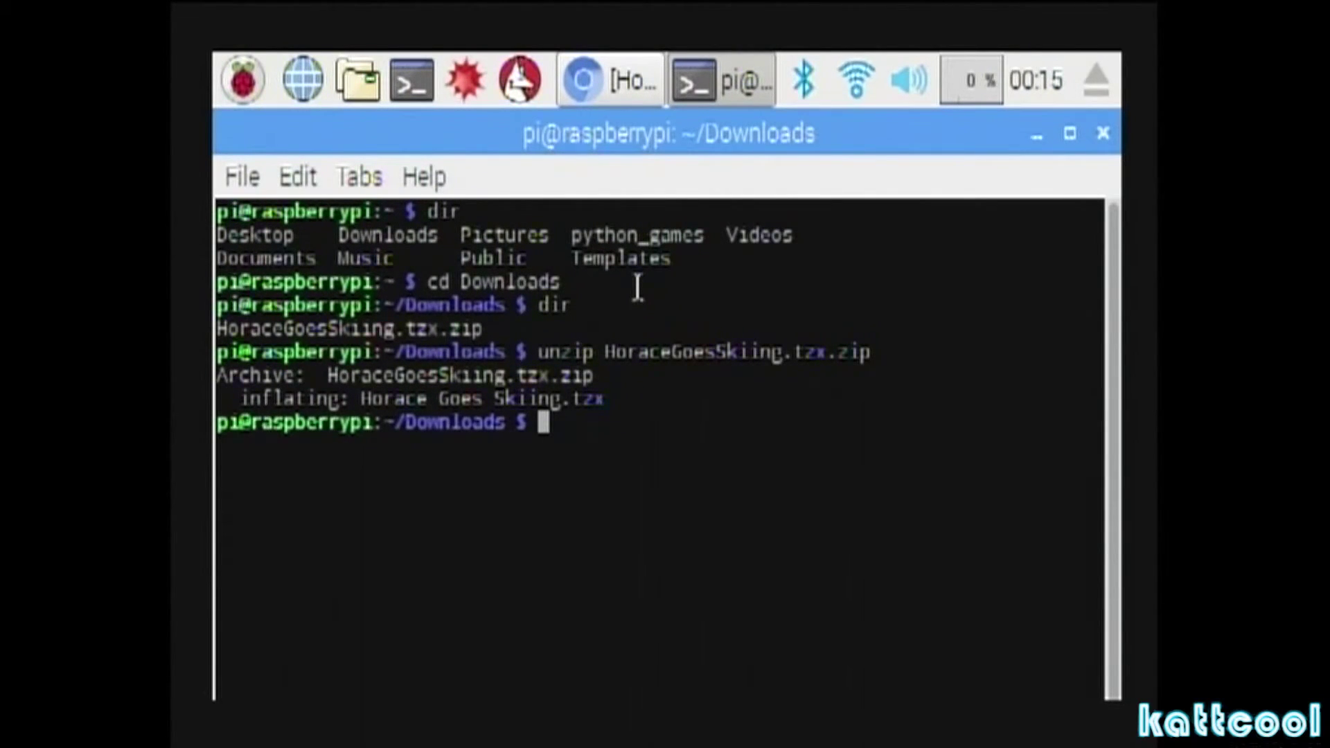
text(dir)
key(Return)
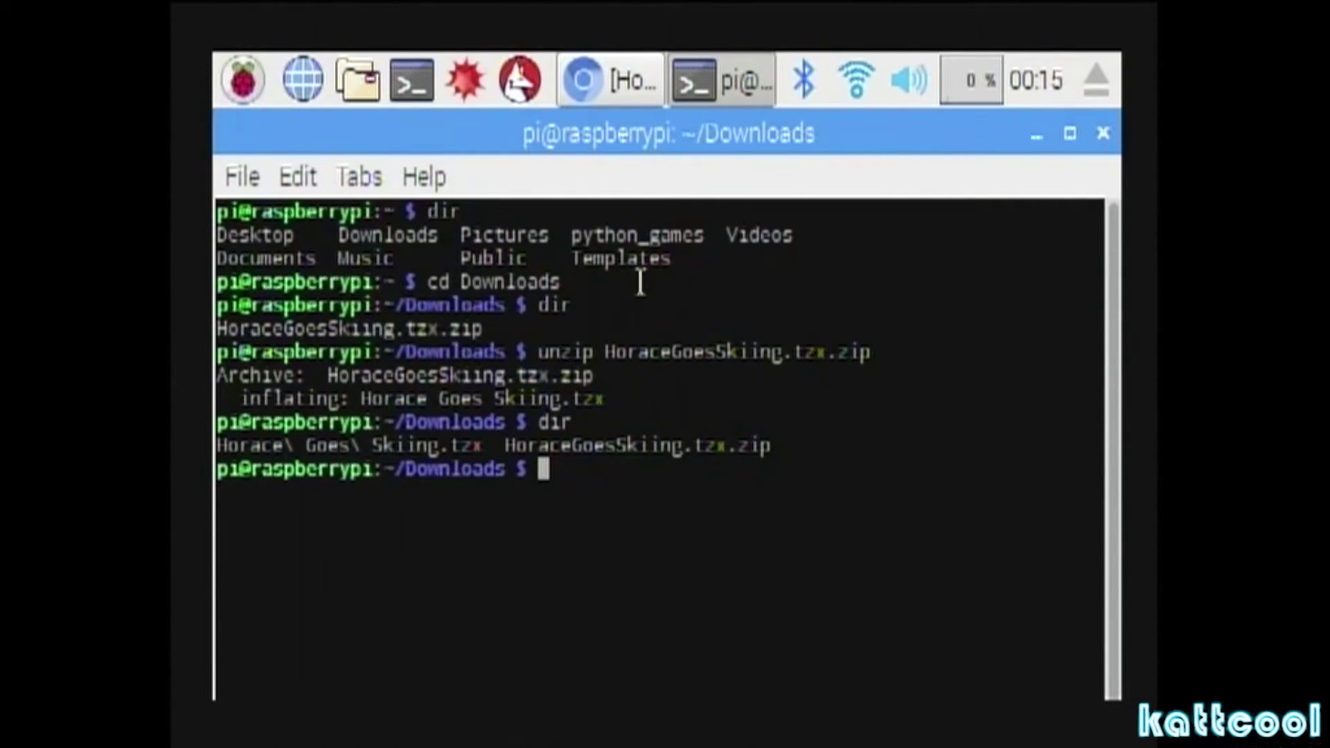
Close the terminal and launch Fuse Spectrum Emulator from the Games menu.
click(1104, 133)
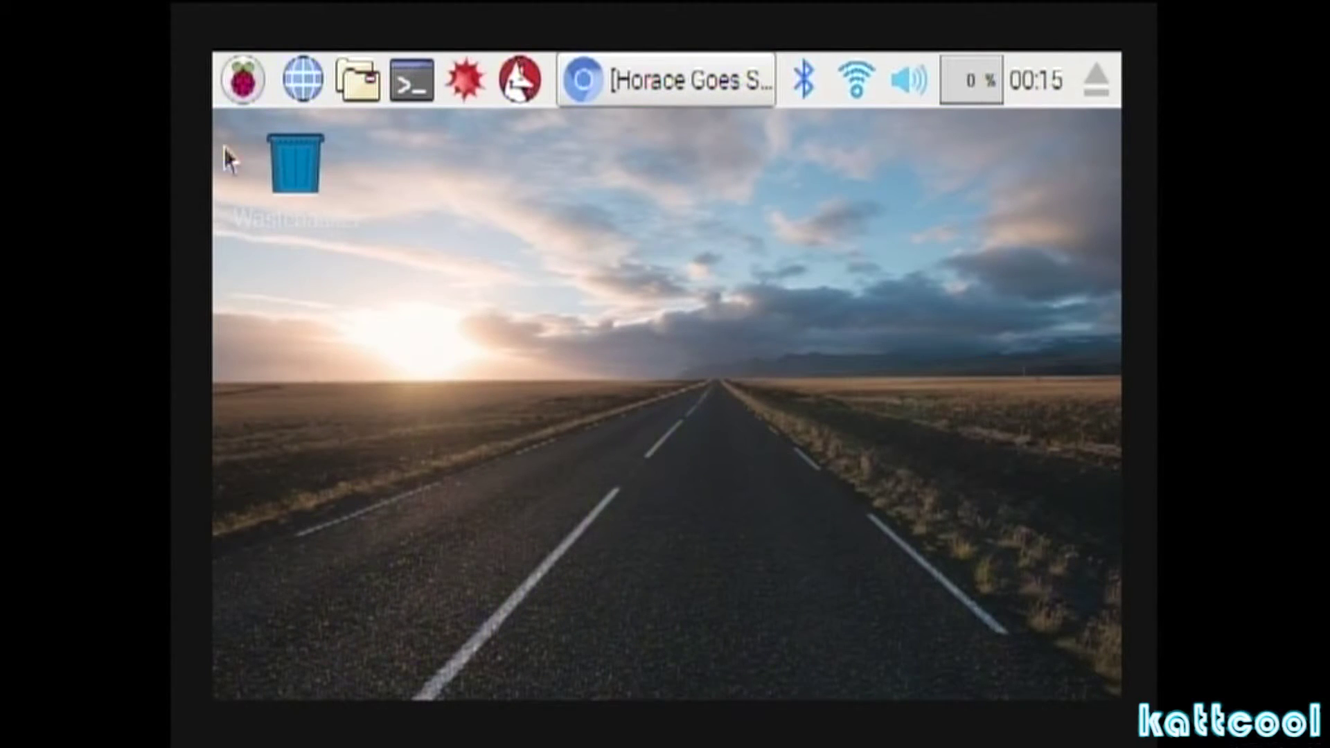
click(243, 90)
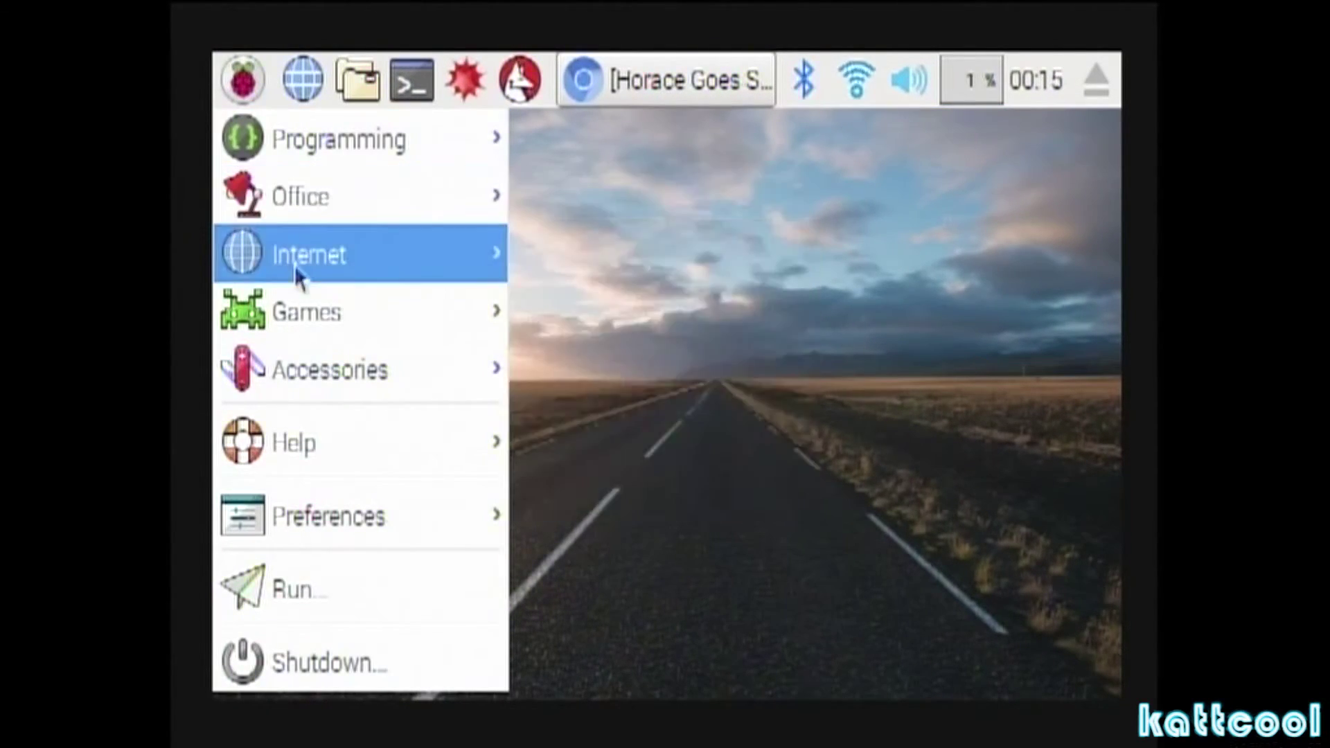
mouse_move(364, 320)
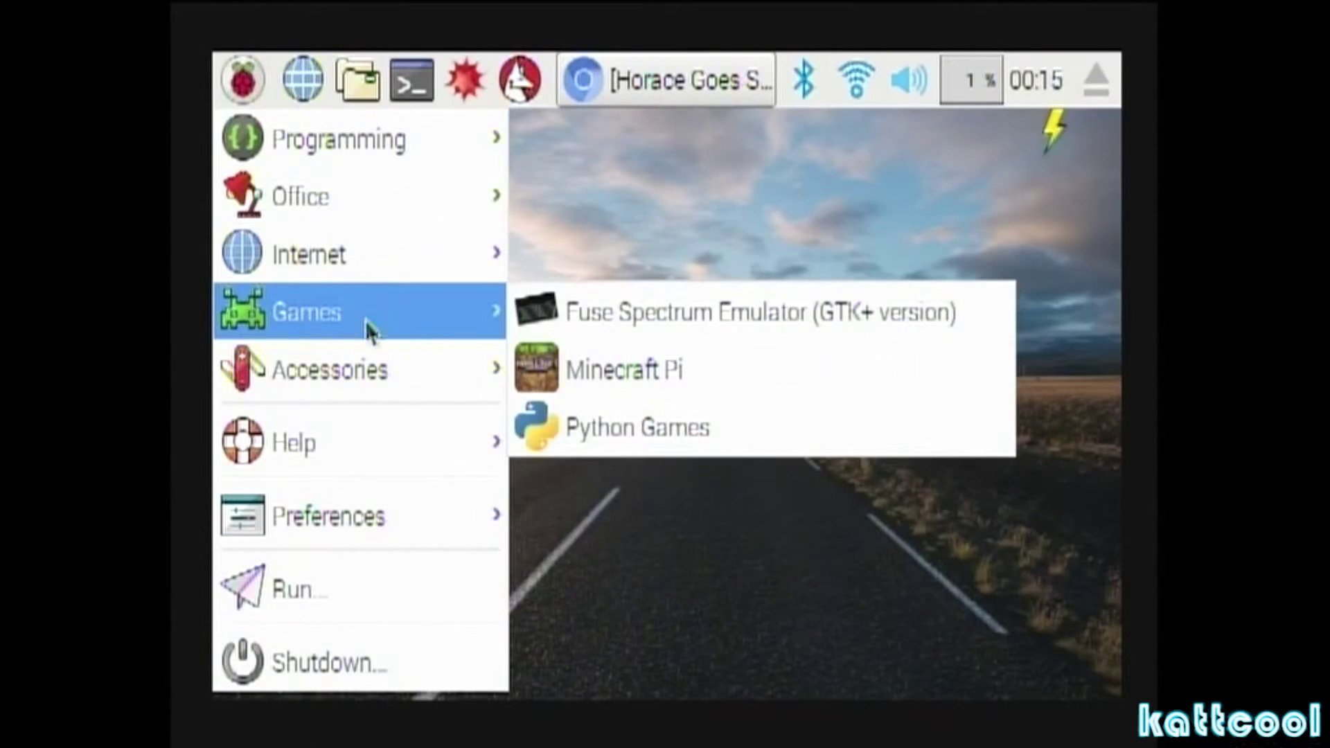
click(622, 313)
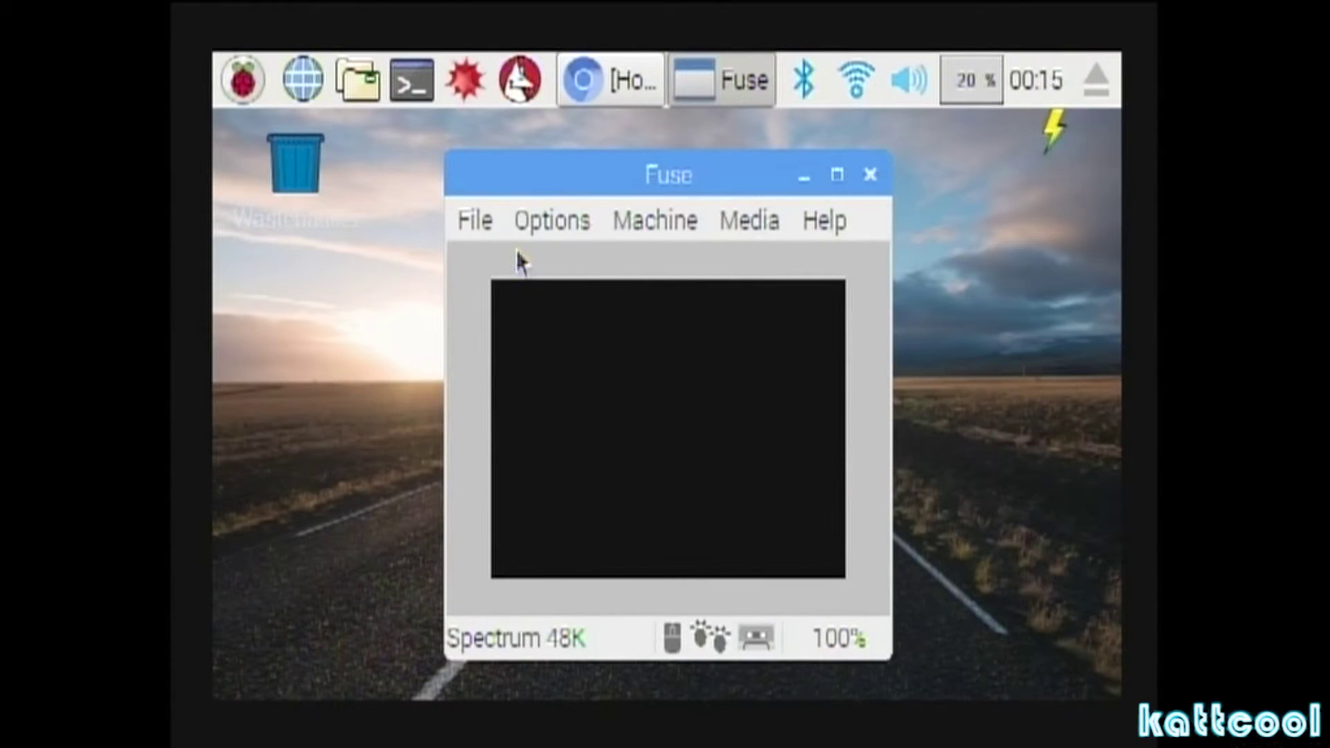
Open Fuse's Media > Tape options to choose a tape file.
click(476, 230)
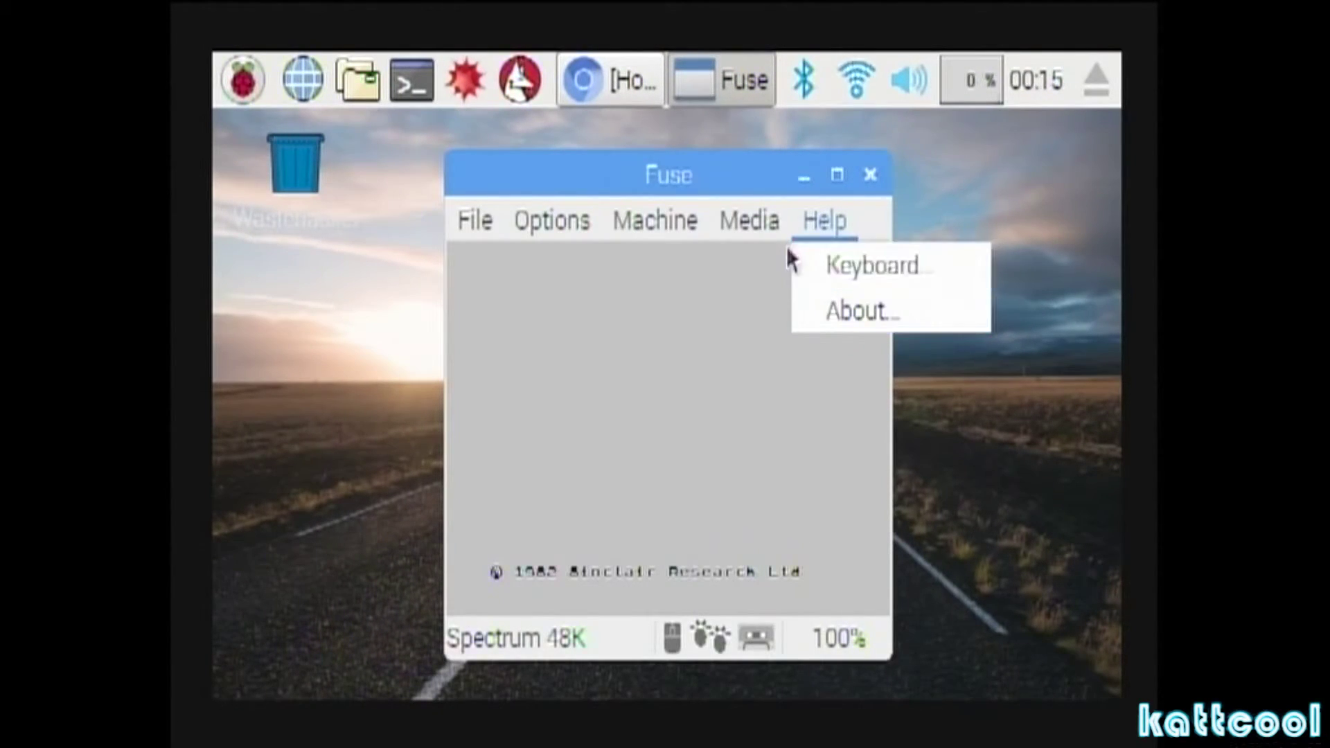
mouse_move(767, 234)
mouse_move(772, 261)
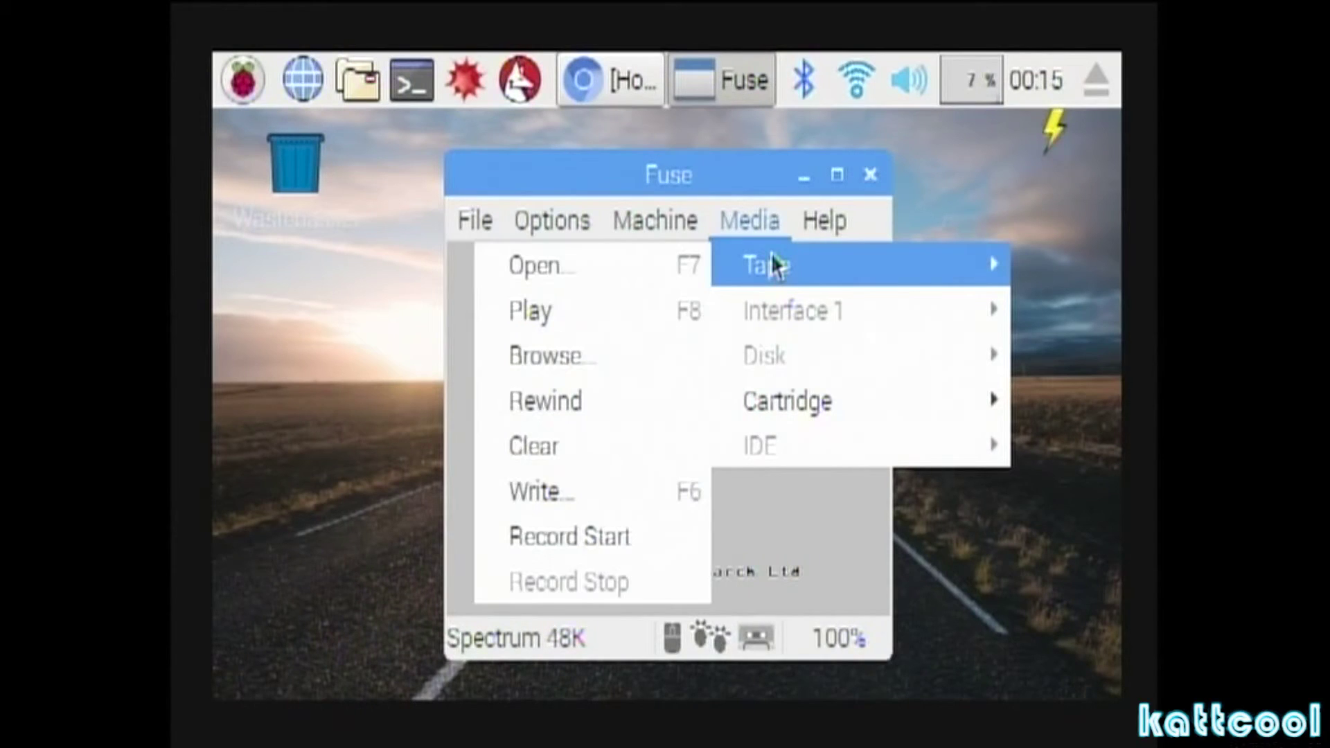
click(682, 266)
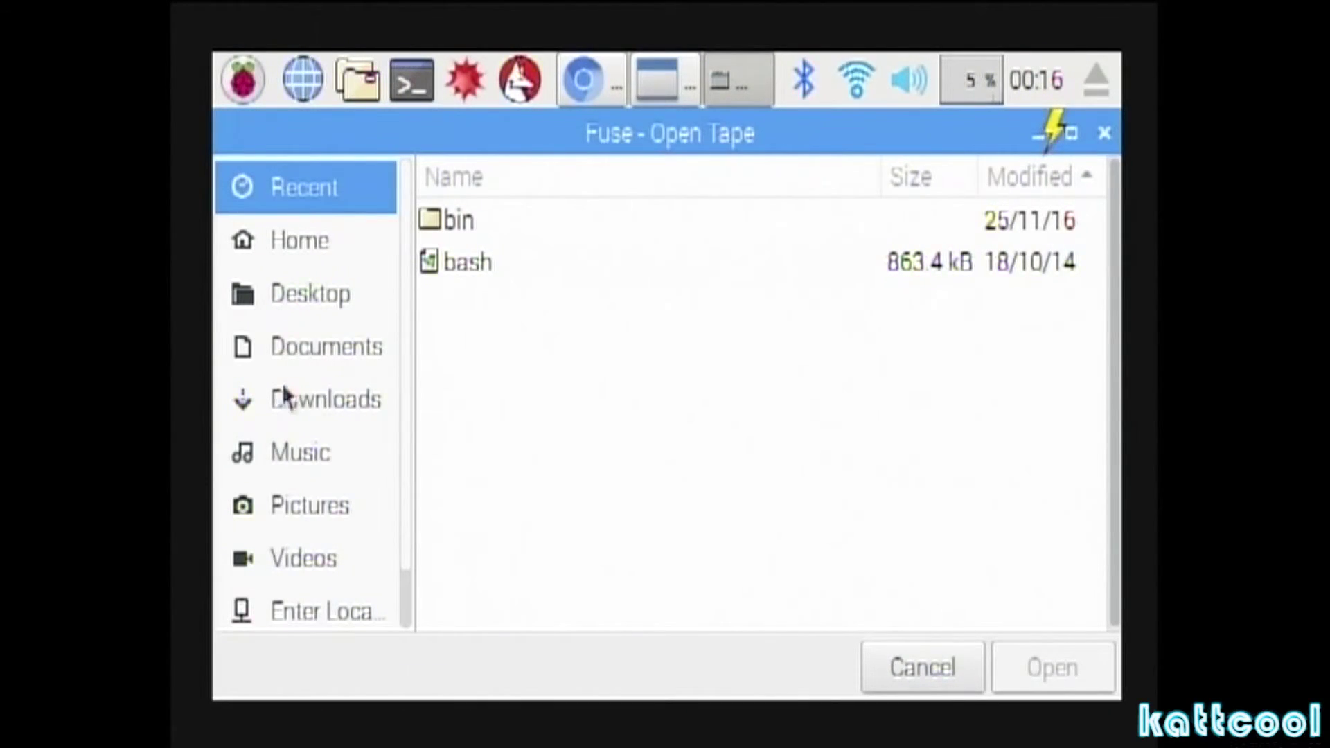
Insert Horace Goes Skiing.tzx from the Downloads folder as the tape.
click(280, 399)
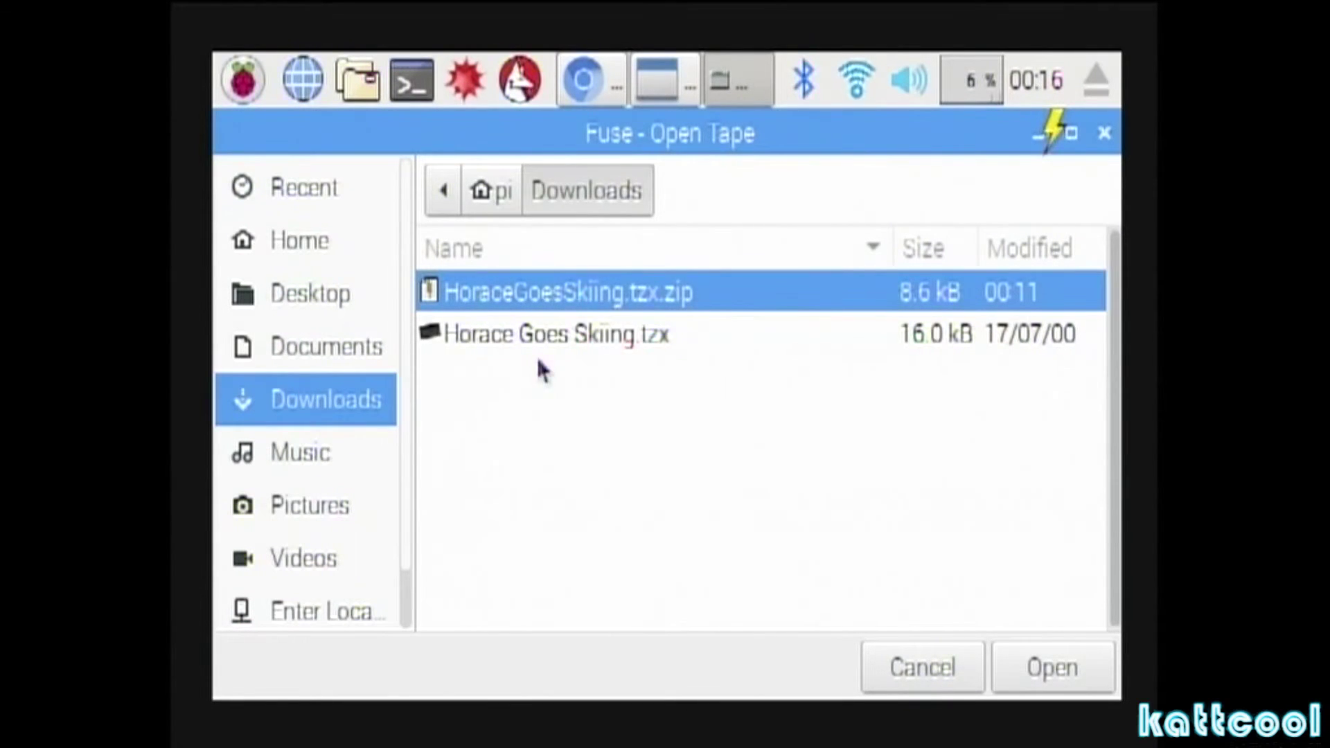
click(570, 339)
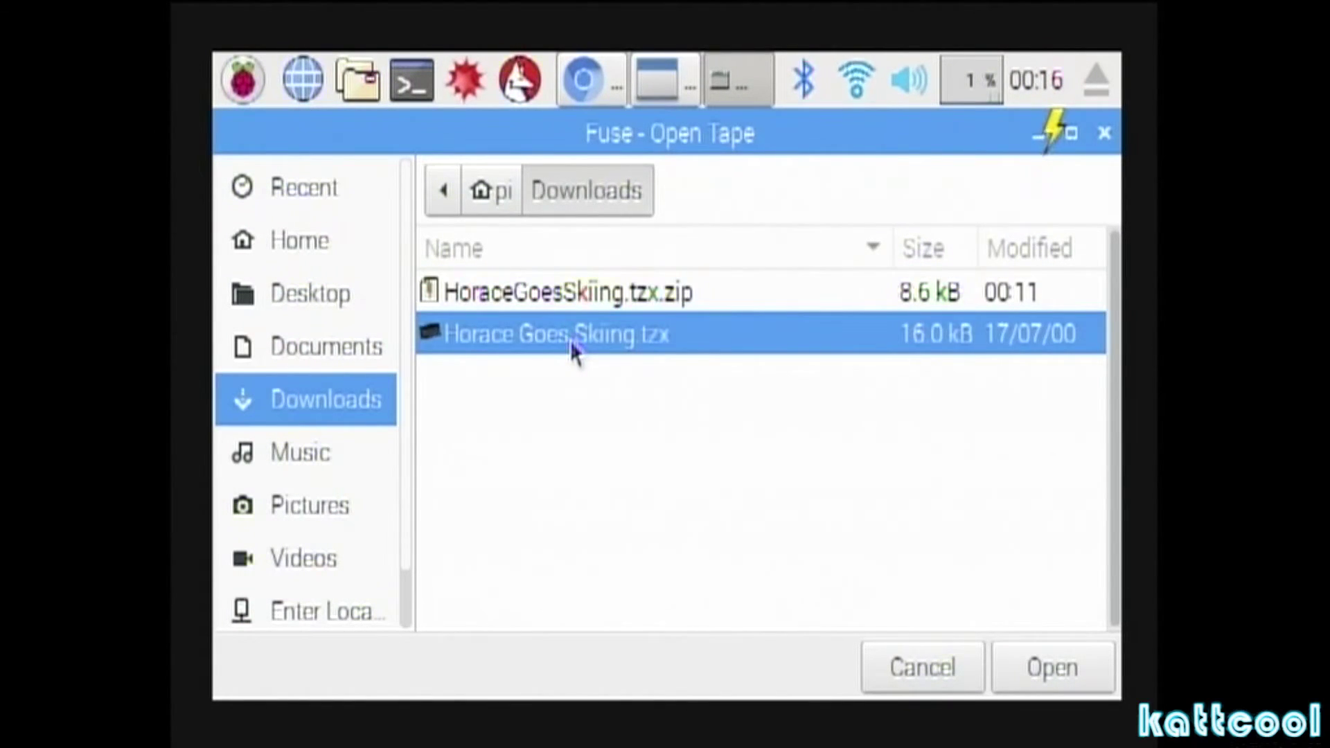
double_click(571, 339)
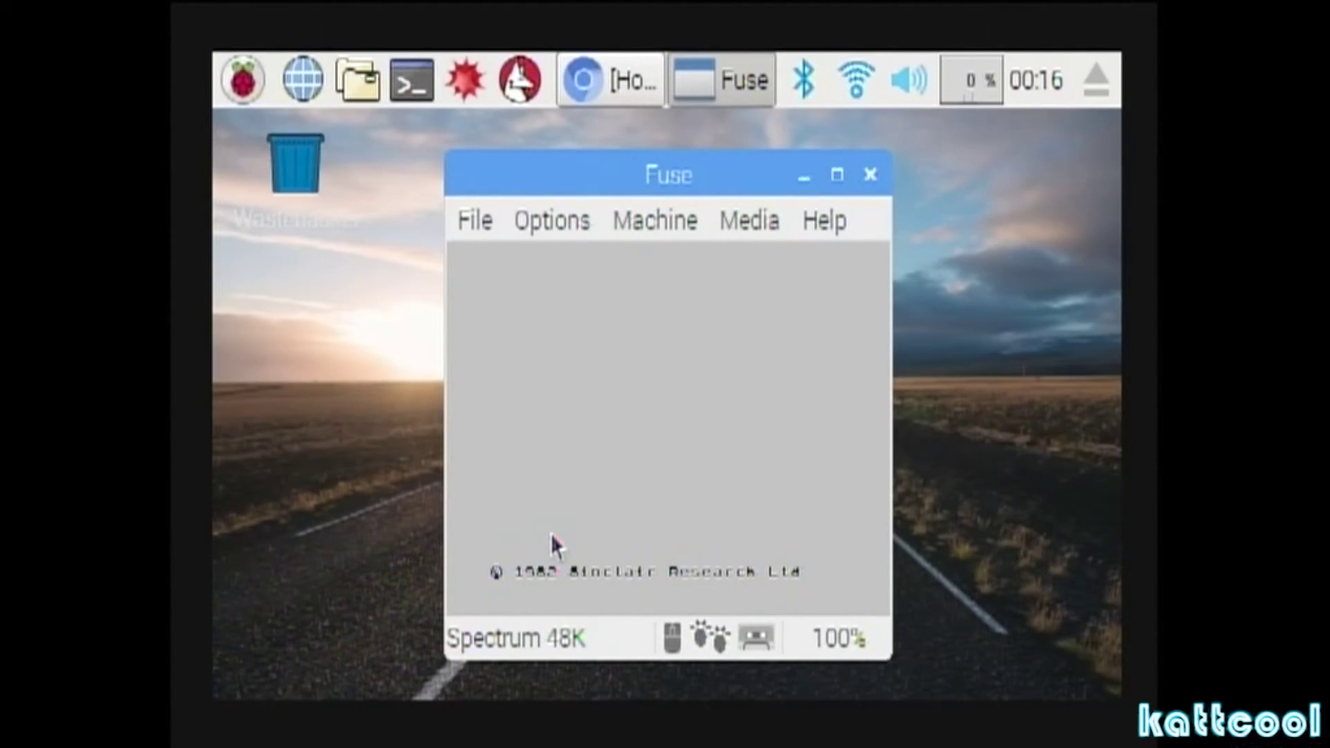
Enter the Spectrum command LOAD "".
key(j)
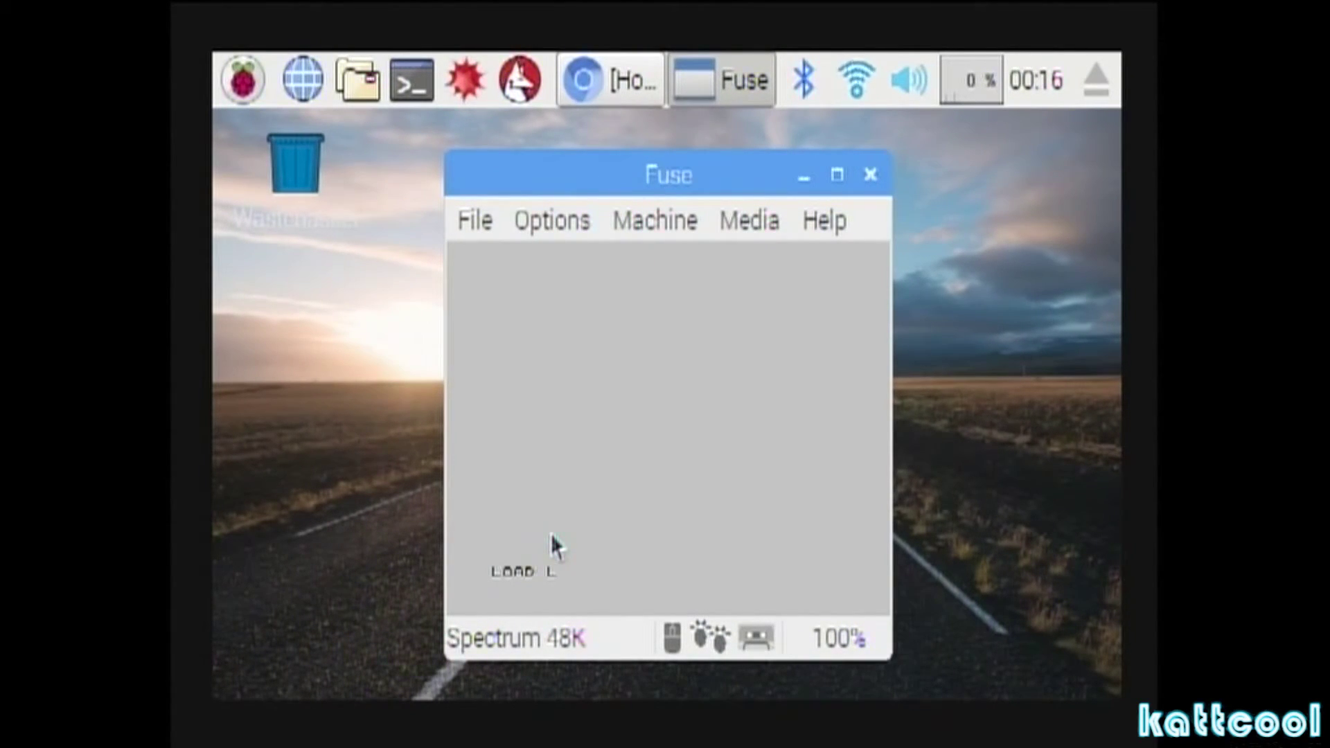
text("")
Run the LOAD "" command so Horace Goes Skiing loads from tape.
key(Return)
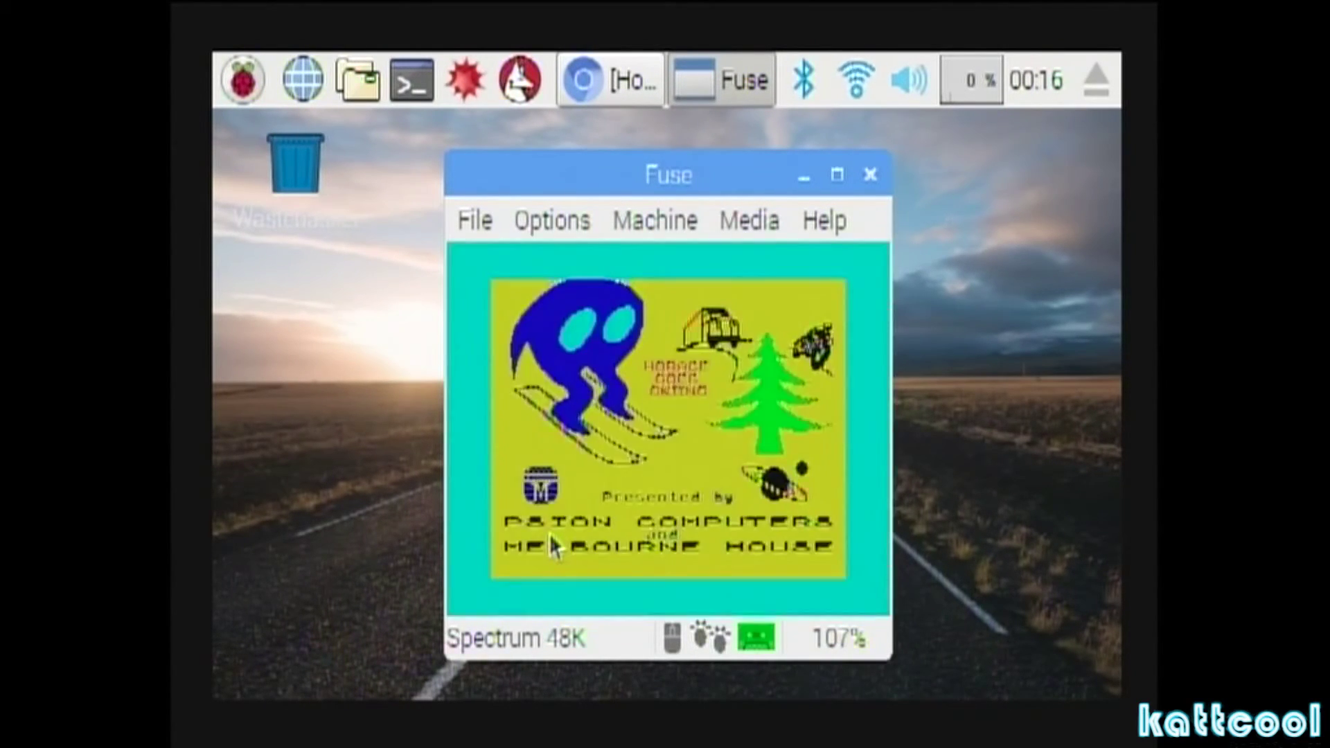